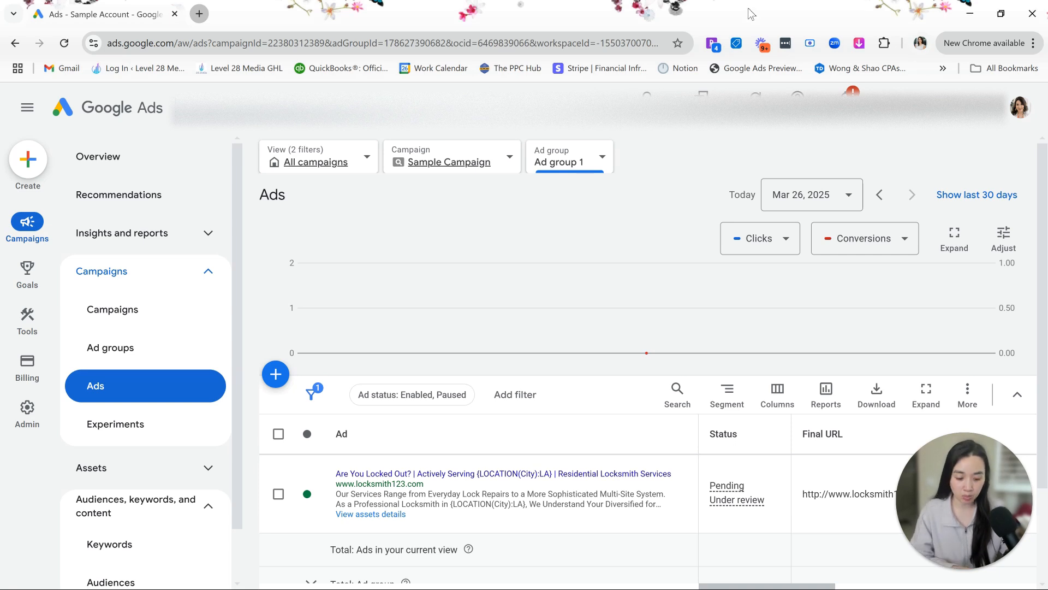
- Open the locksmith responsive search ad in Ad group 1 for editing
key("F11")
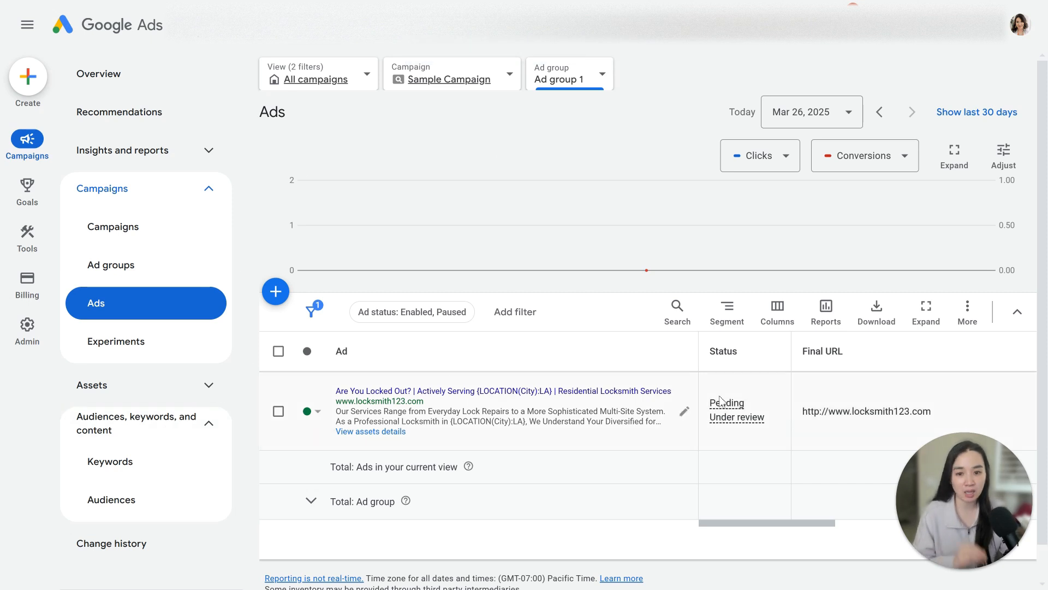
left_click(686, 413)
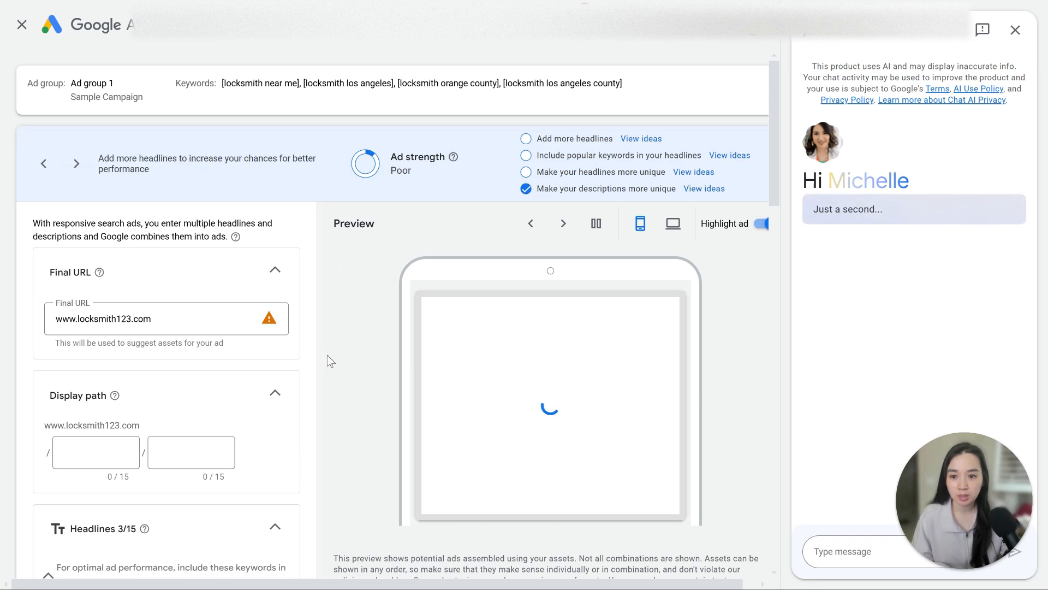
- Review the ad's headlines and descriptions, including the location insertion code in the second headline
scroll(326, 355, "down", 4)
scroll(332, 355, "down", 6)
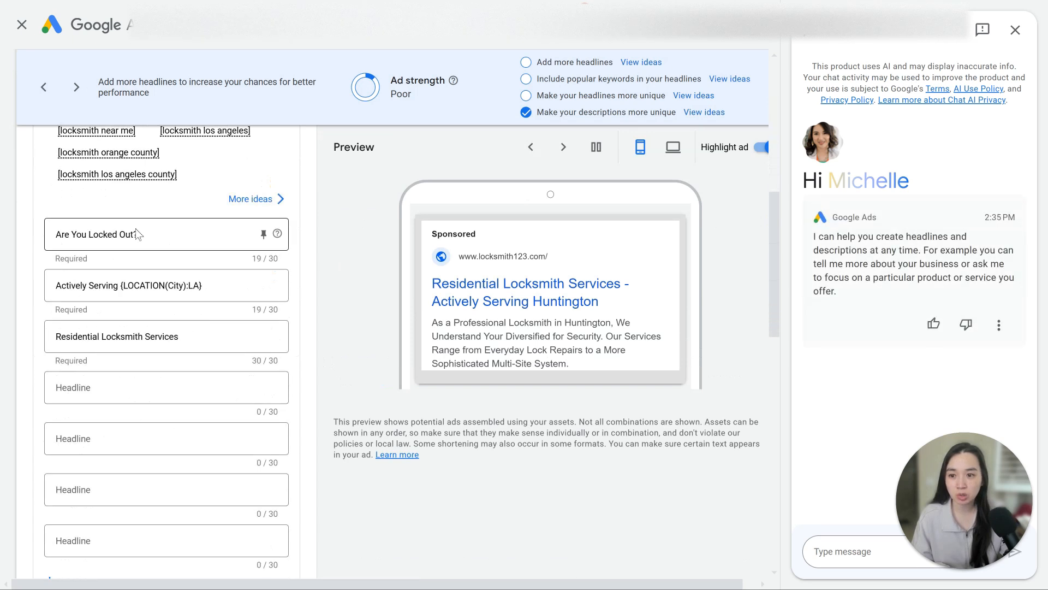
scroll(164, 419, "down", 10)
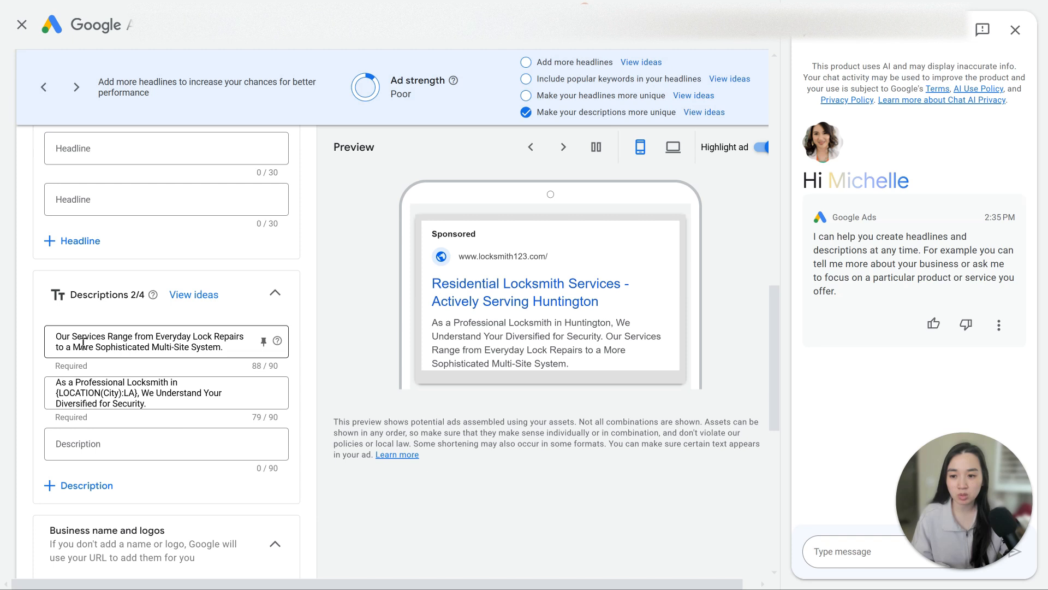
scroll(158, 382, "up", 6)
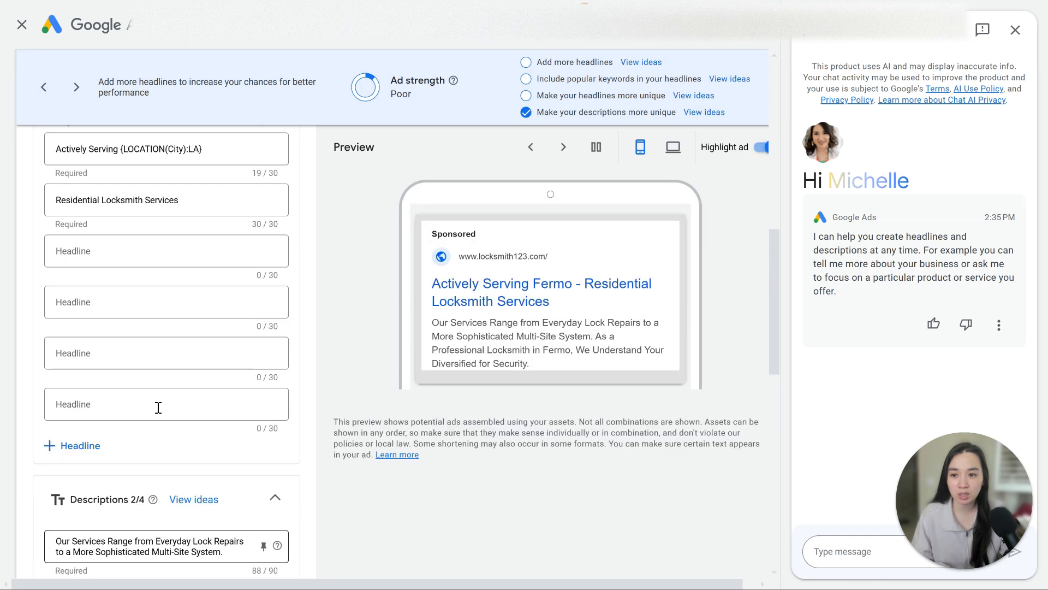
left_click_drag(212, 285, 120, 286)
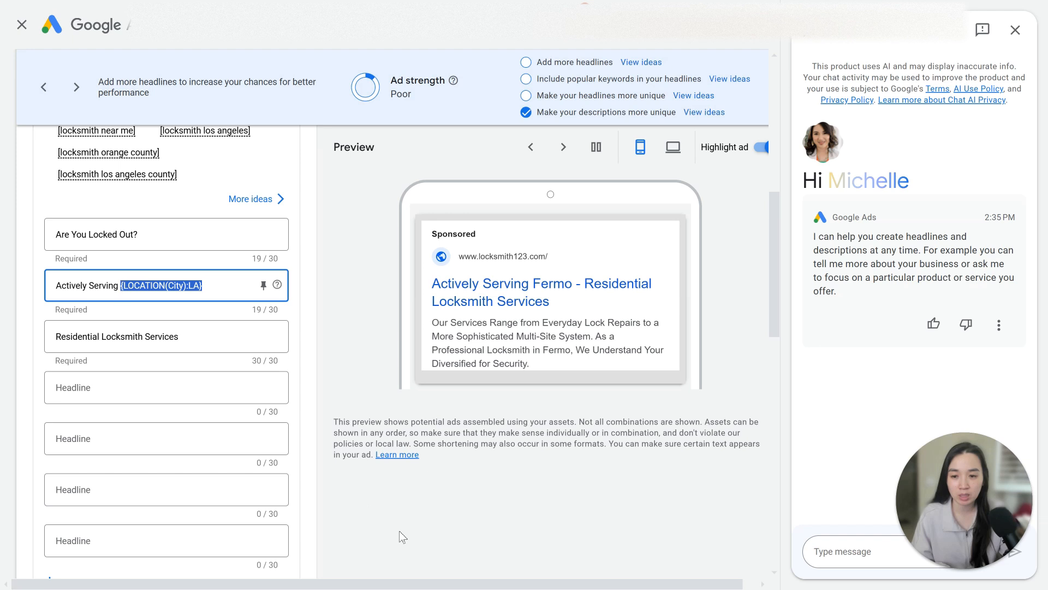
left_click(444, 536)
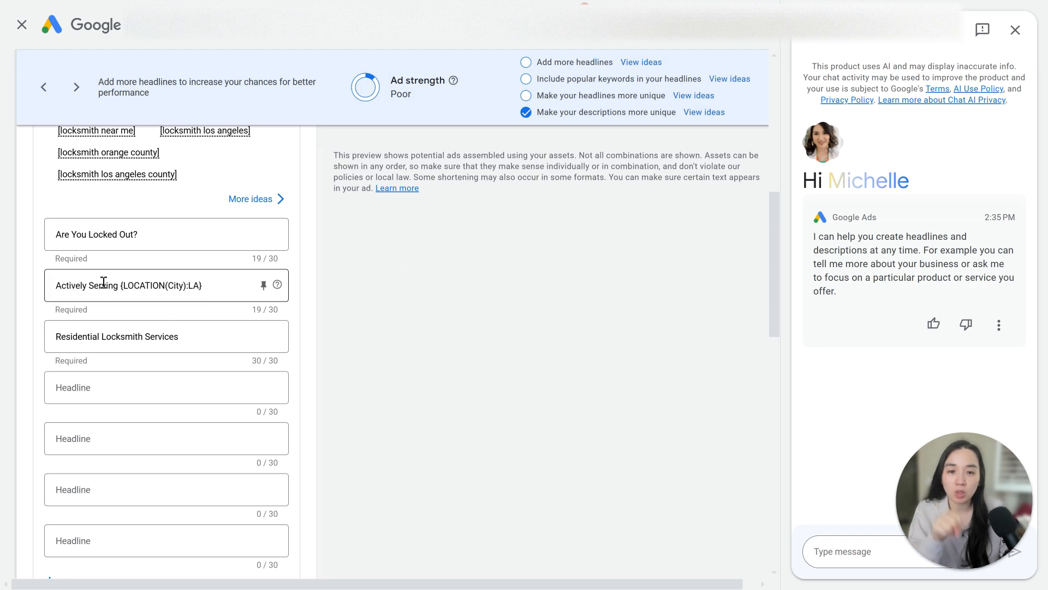
left_click_drag(227, 289, 123, 289)
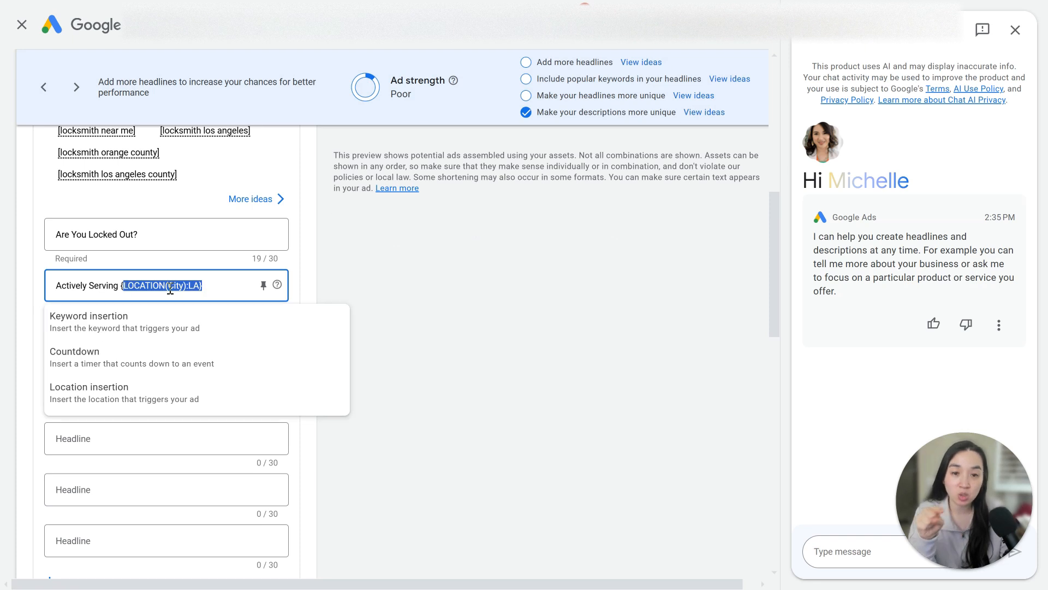
left_click(468, 322)
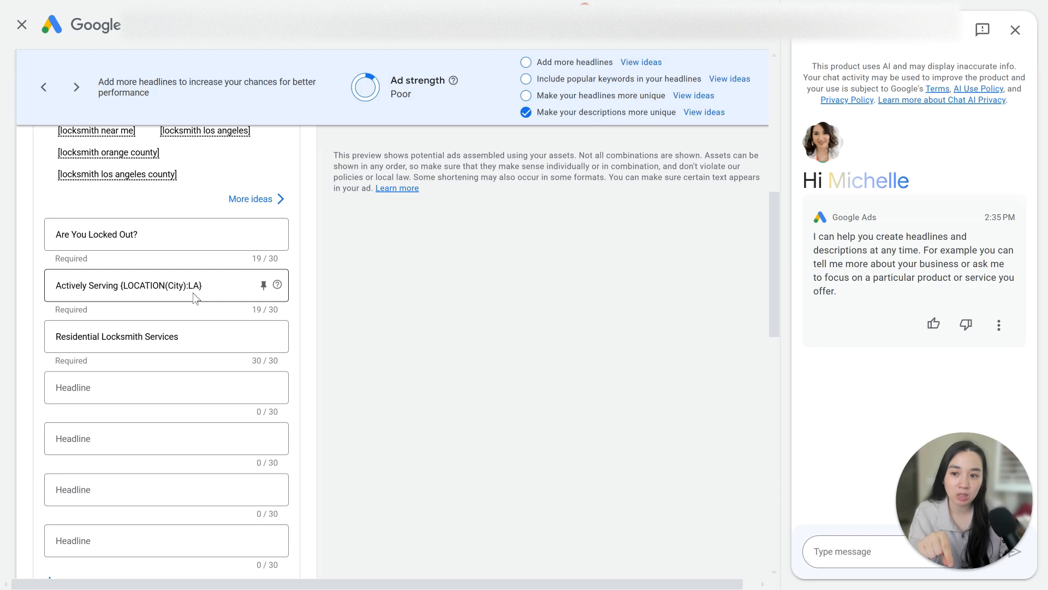
left_click_drag(219, 288, 119, 288)
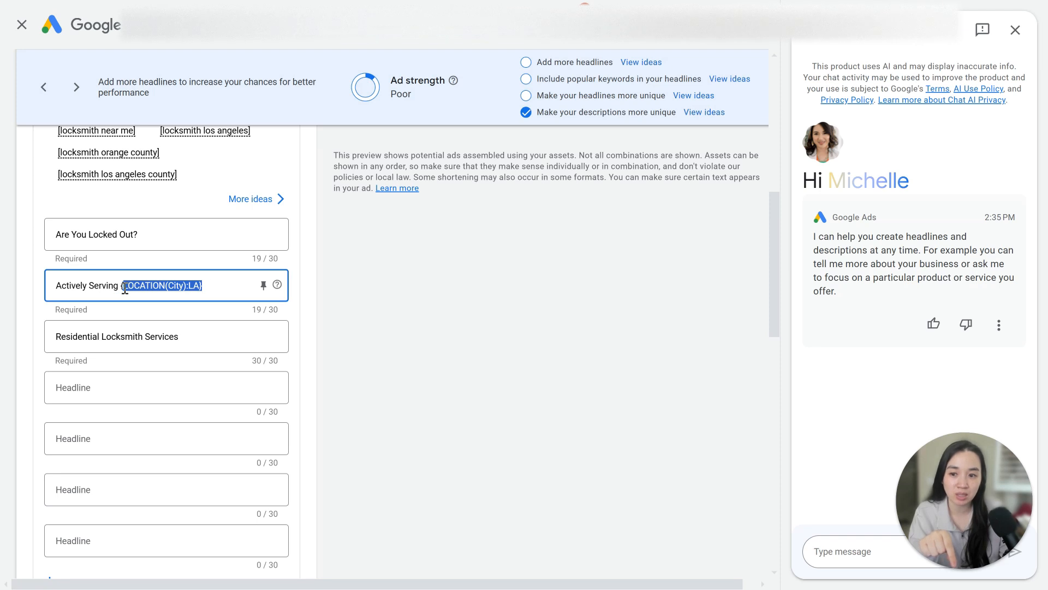
left_click(484, 323)
scroll(484, 322, "up", 3)
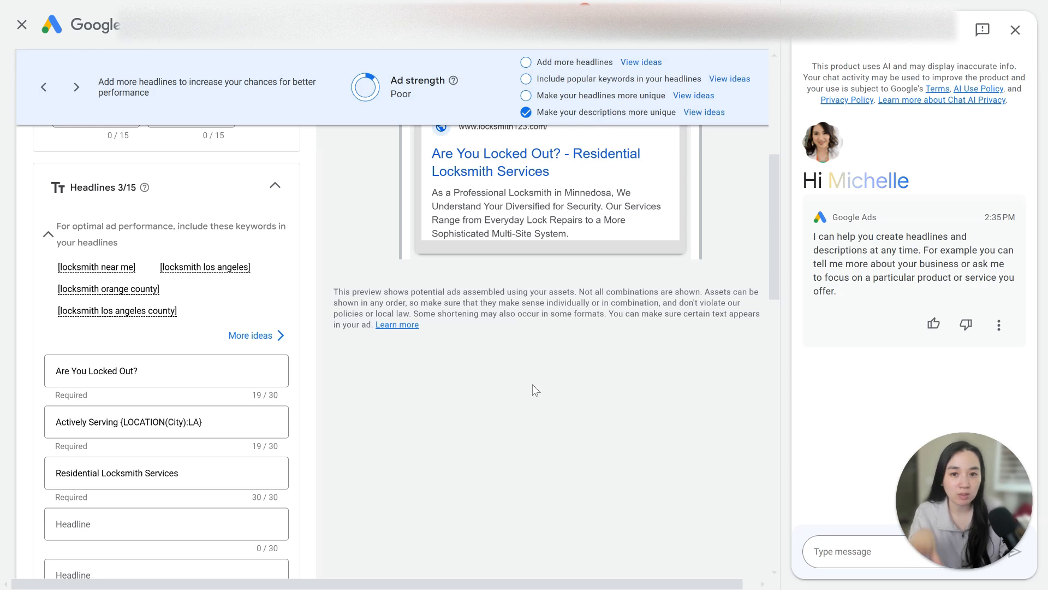
scroll(533, 385, "up", 2)
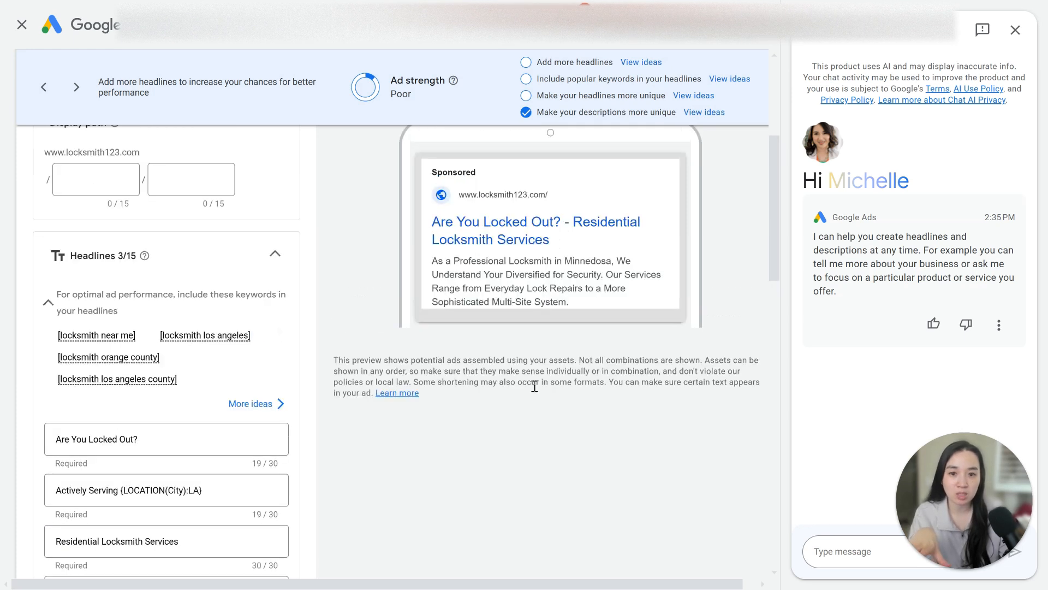
scroll(531, 386, "down", 2)
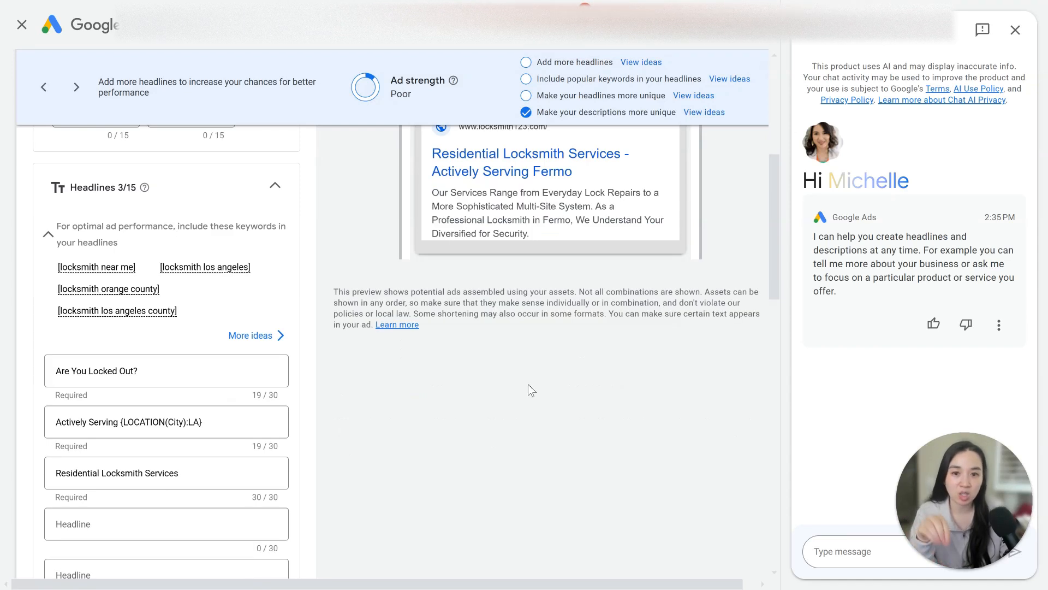
- Rebuild the second headline's location code as a City location insertion with default text LA
left_click(186, 424)
left_click_drag(202, 424, 121, 424)
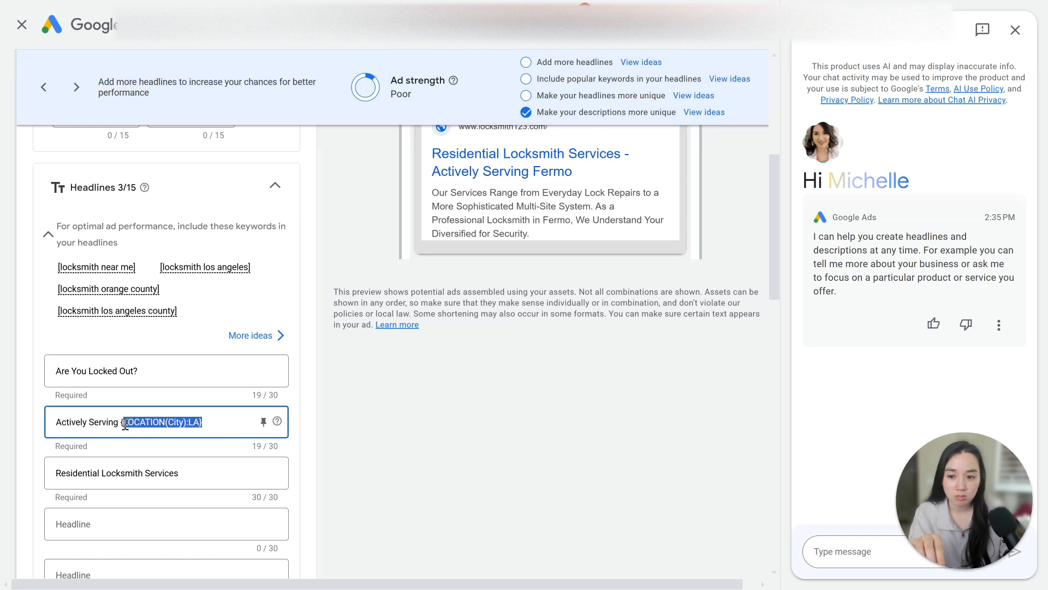
key("BackSpace")
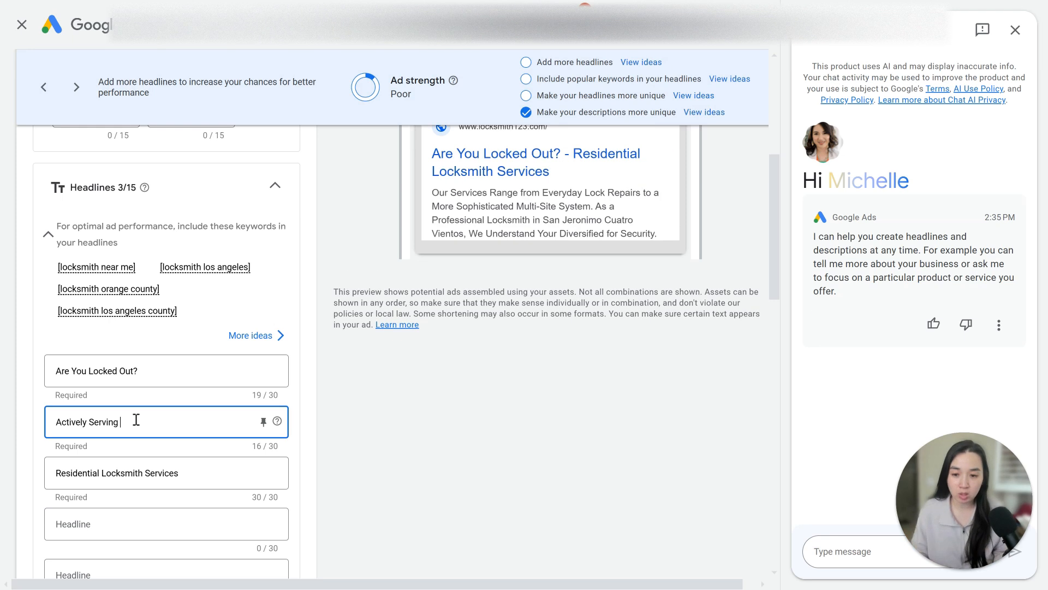
type("{")
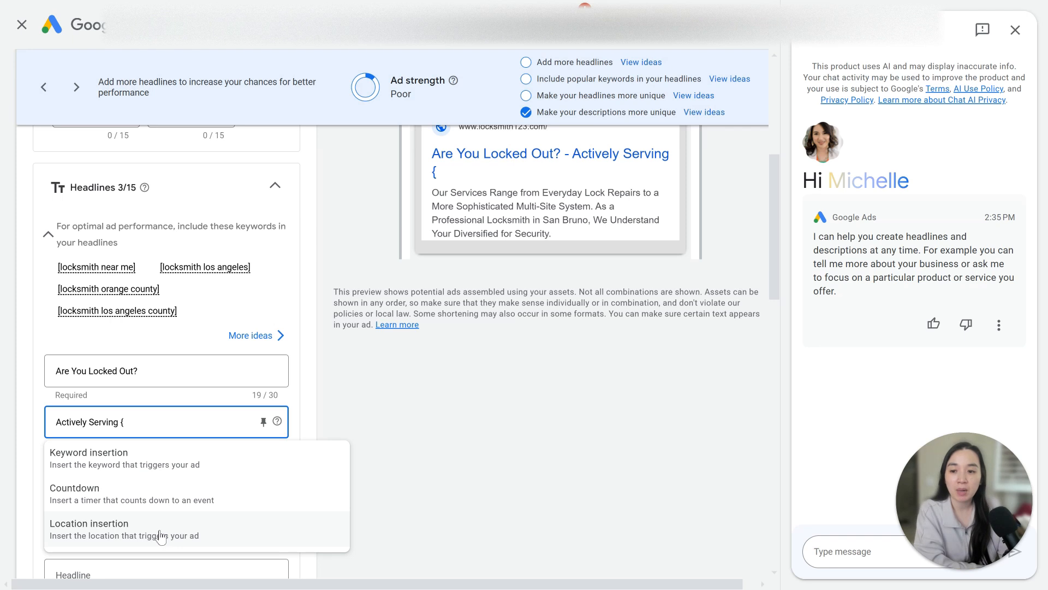
left_click(160, 535)
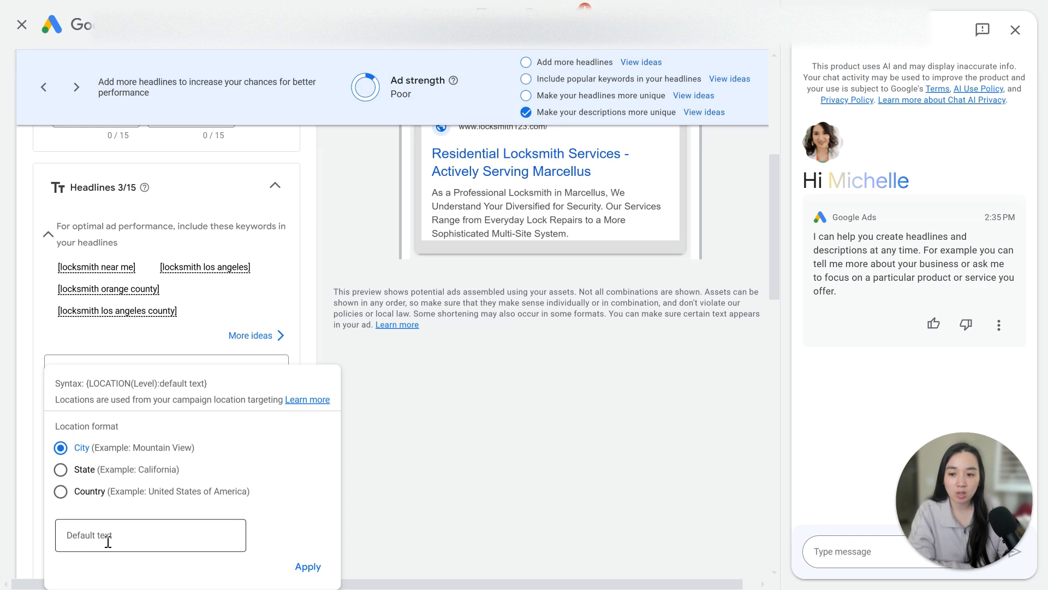
left_click(144, 539)
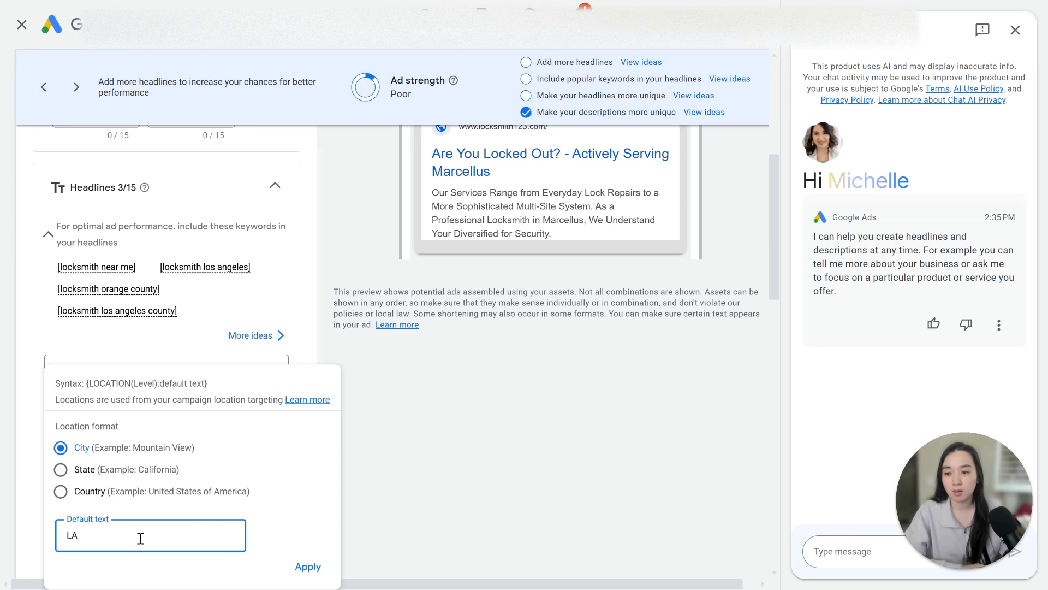
left_click(319, 568)
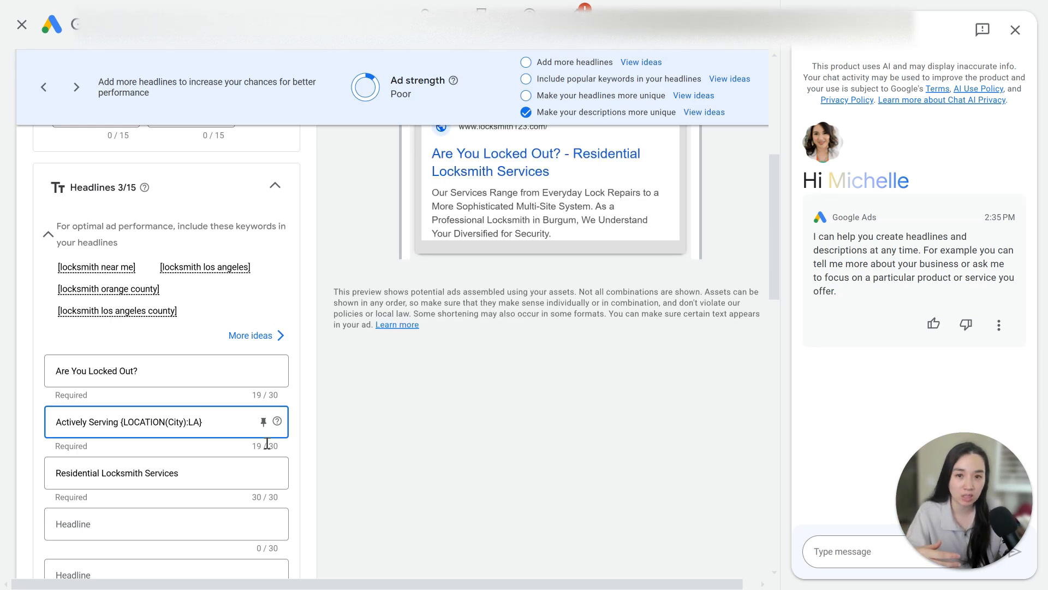
- Reopen the second headline's location insertion settings to inspect them, then close them
left_click_drag(200, 424, 190, 426)
left_click(189, 424)
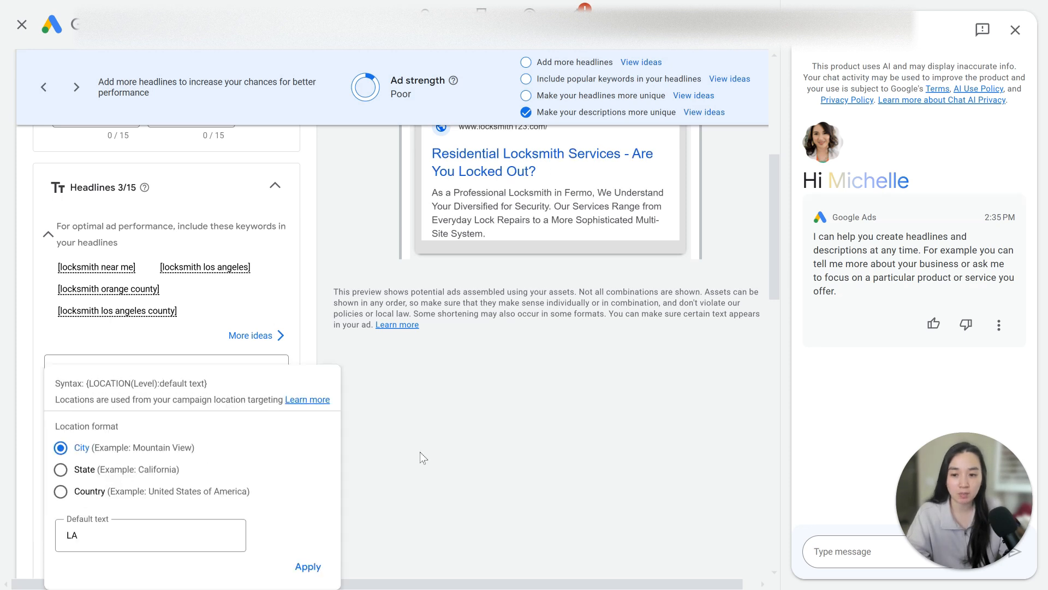
left_click(453, 456)
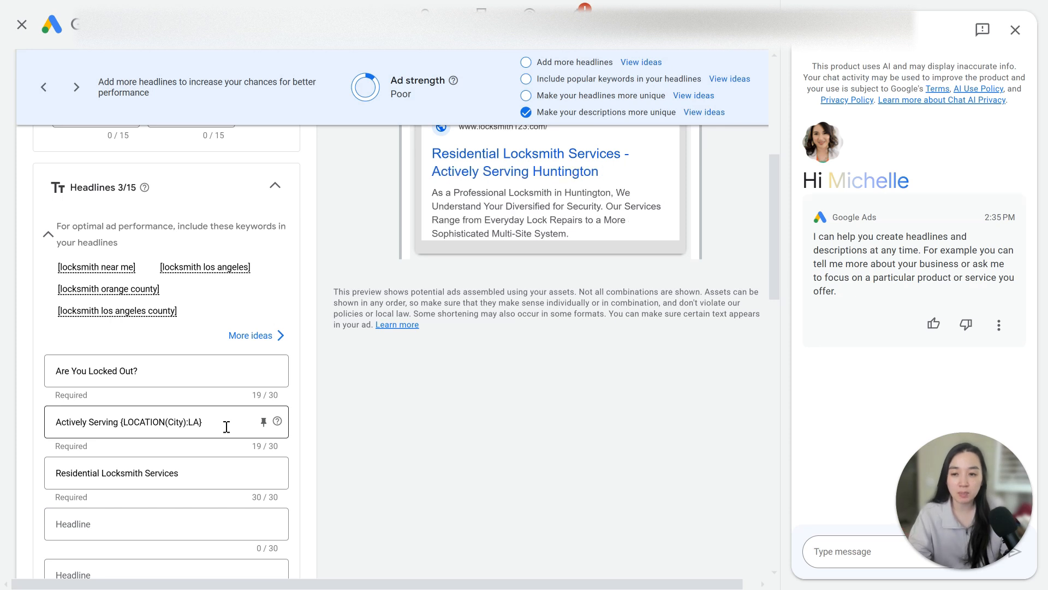
left_click_drag(226, 427, 71, 423)
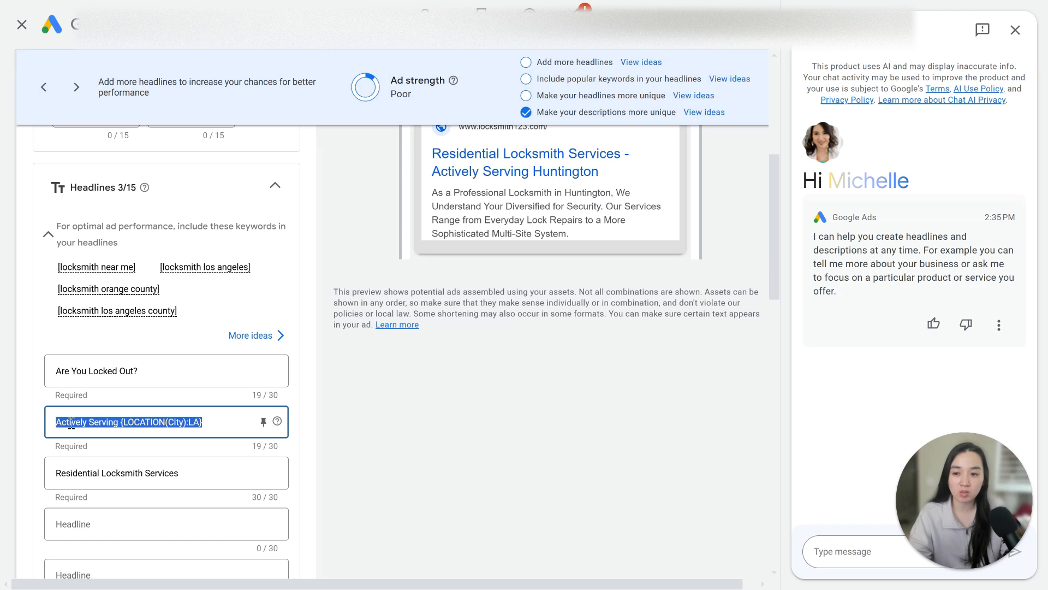
left_click(432, 420)
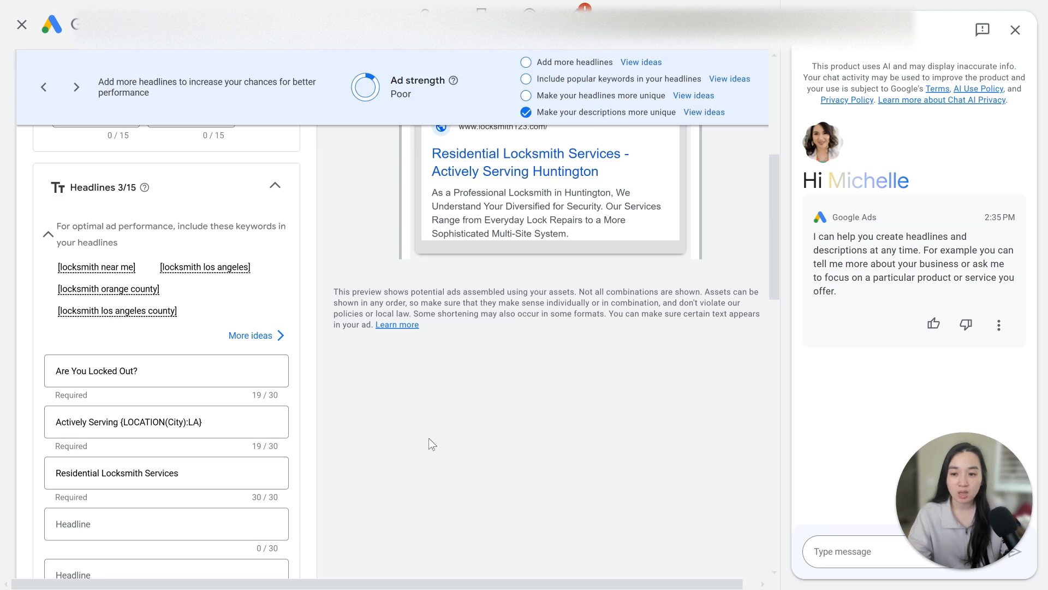
- Replace the second description's location code with a City location insertion defaulting to LA, followed by a comma
scroll(428, 438, "down", 7)
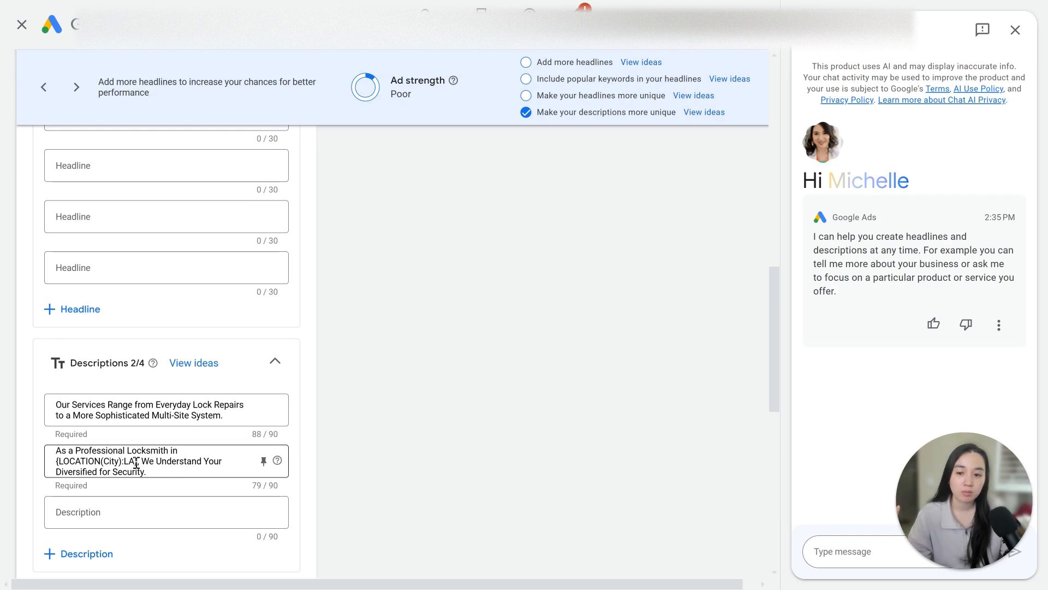
left_click(64, 461)
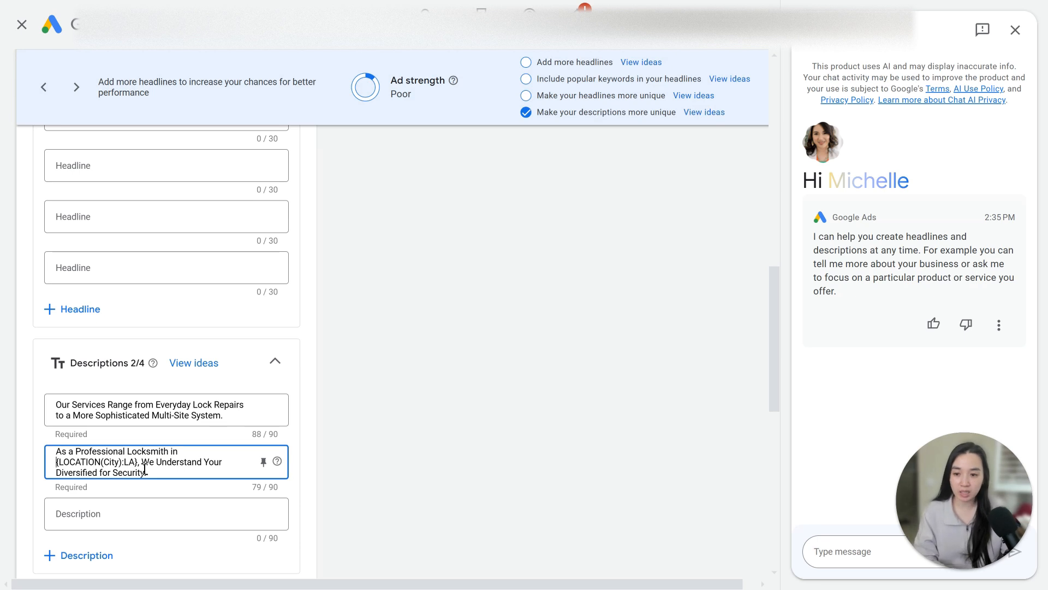
left_click_drag(141, 465, 43, 463)
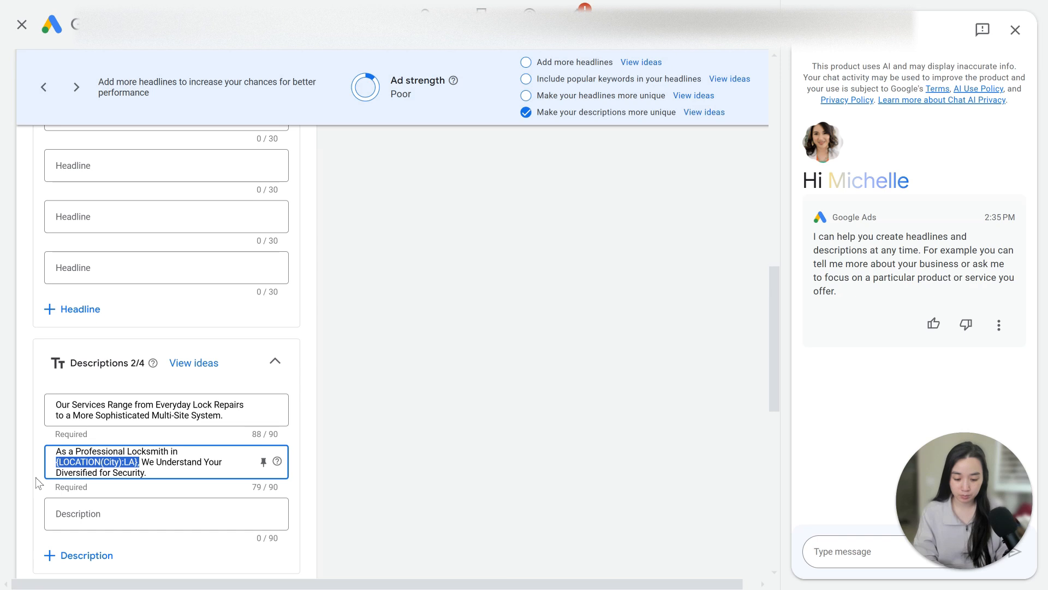
type("{ We Understand")
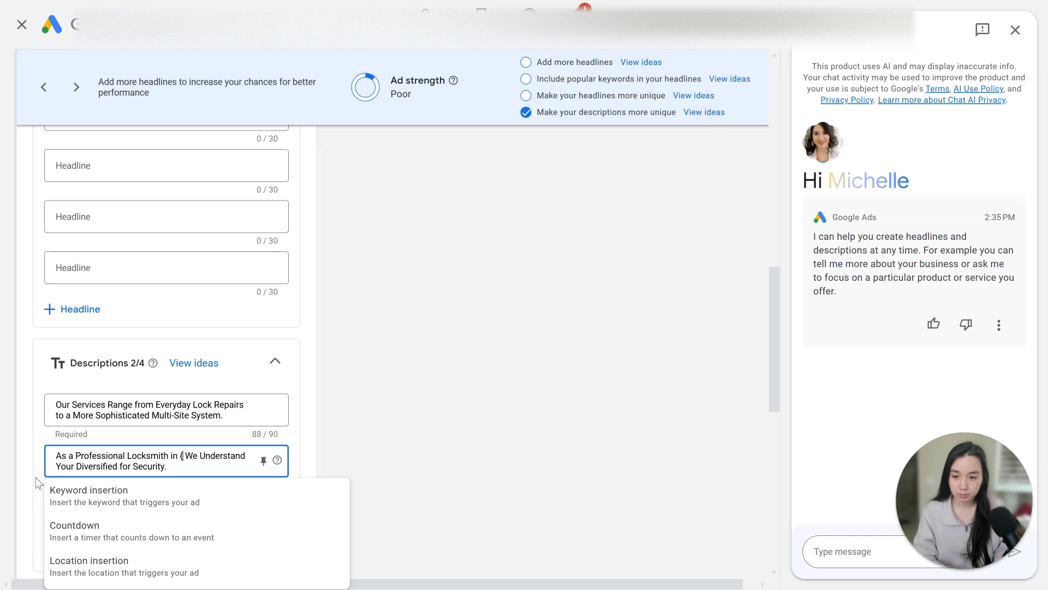
left_click(117, 565)
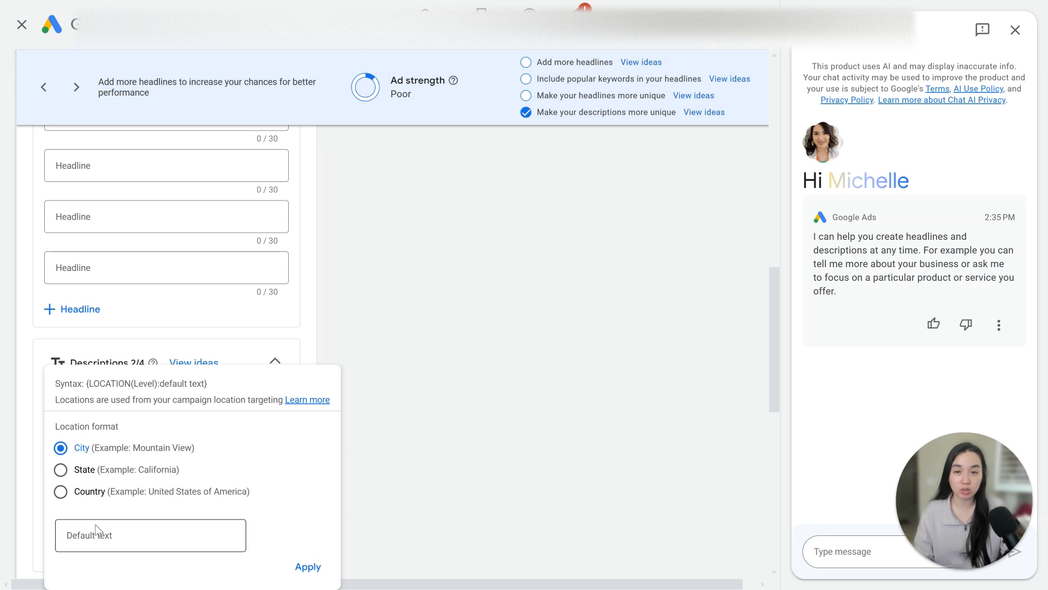
left_click(107, 542)
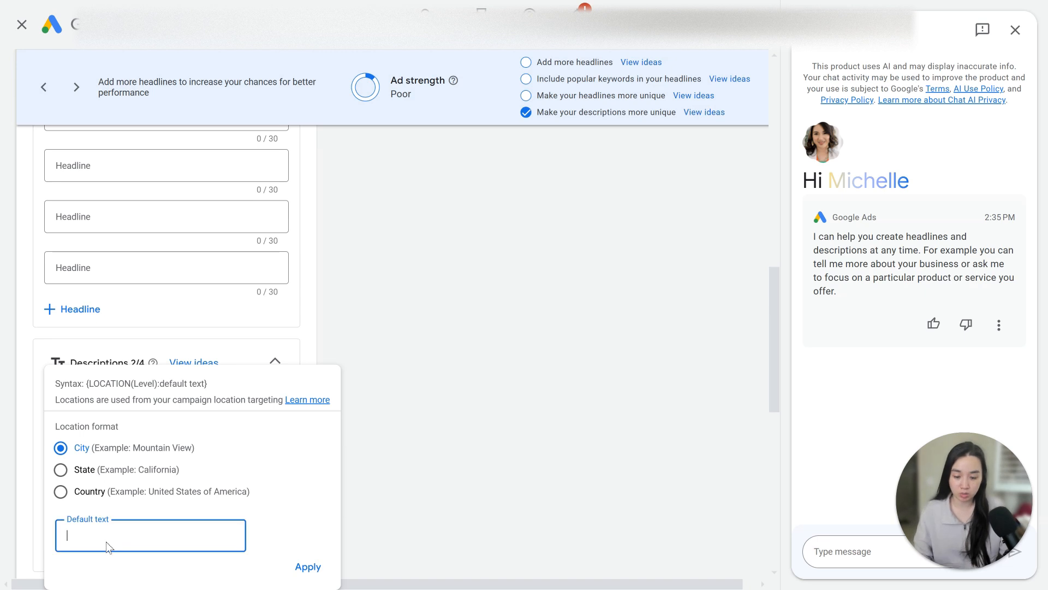
type("LA")
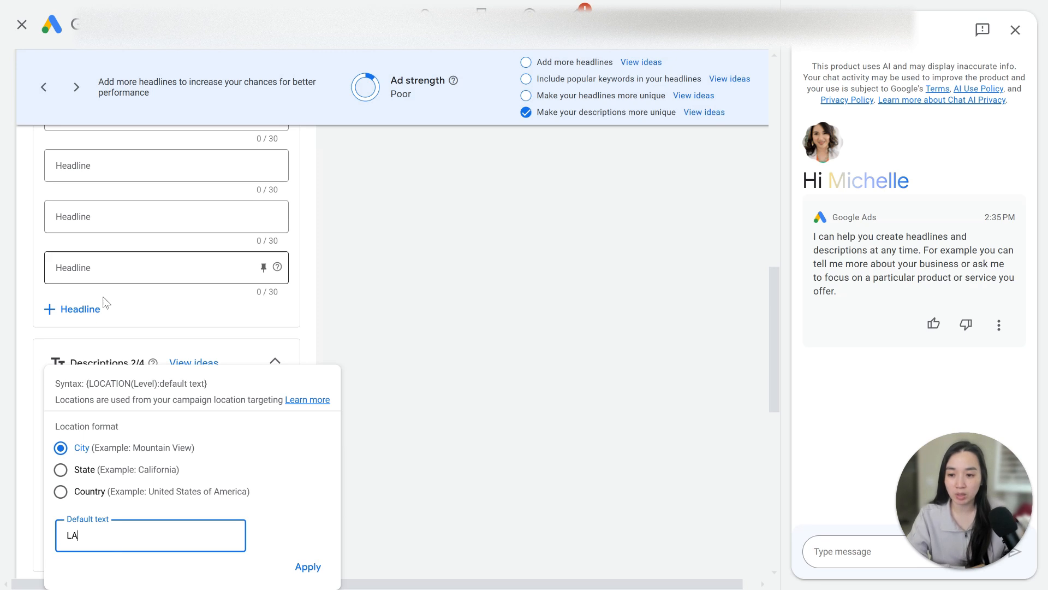
left_click(307, 566)
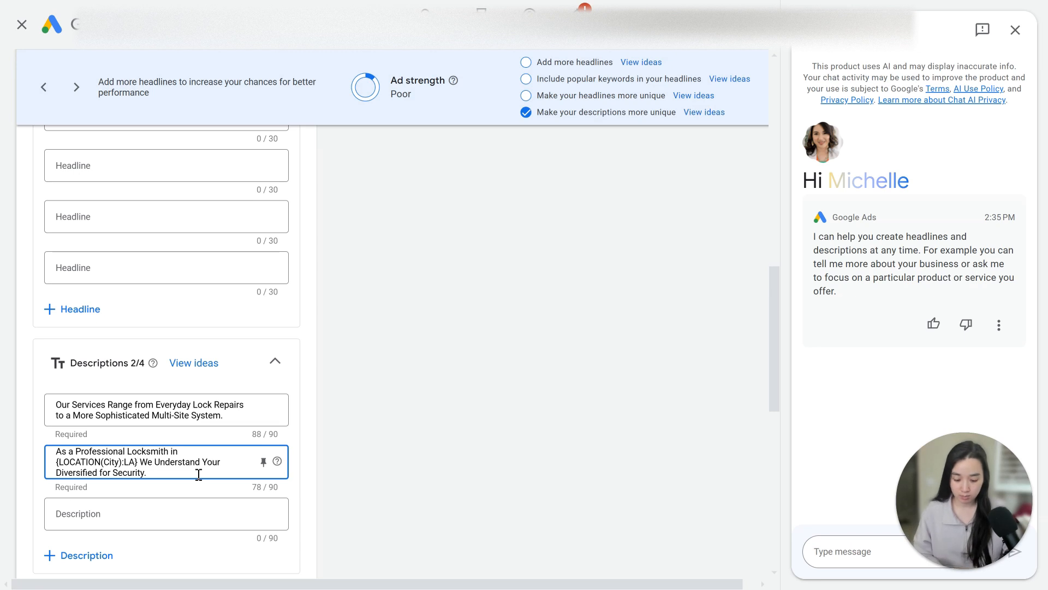
type(",")
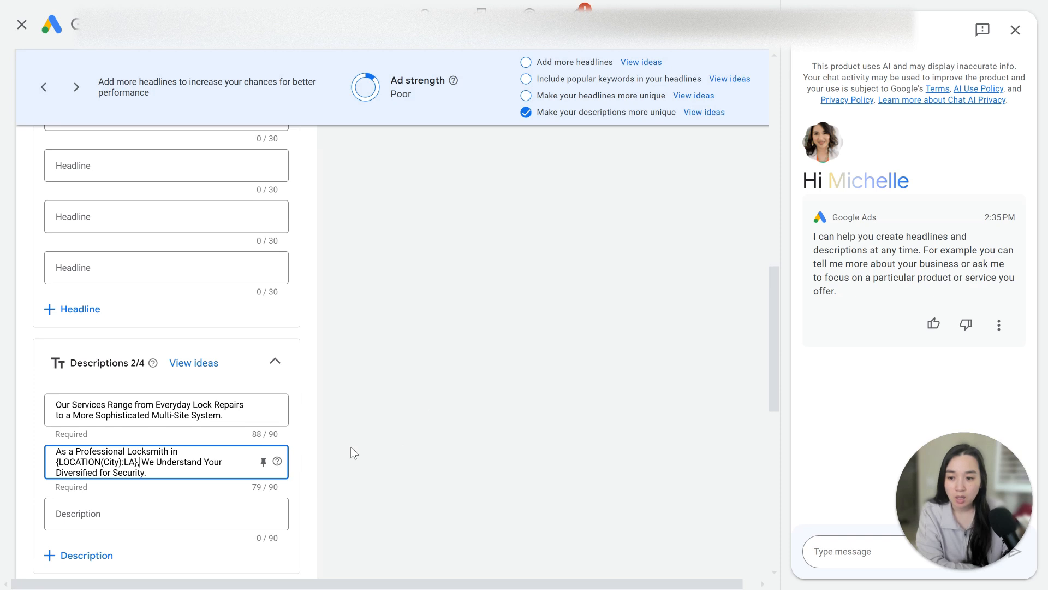
- Save the edited ad
scroll(353, 446, "down", 10)
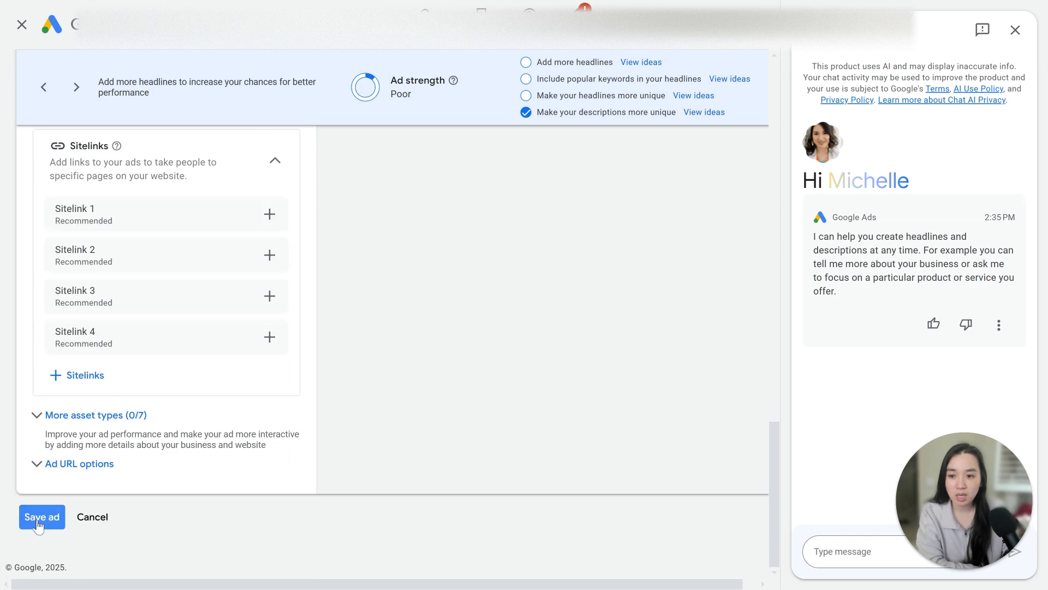
left_click(39, 525)
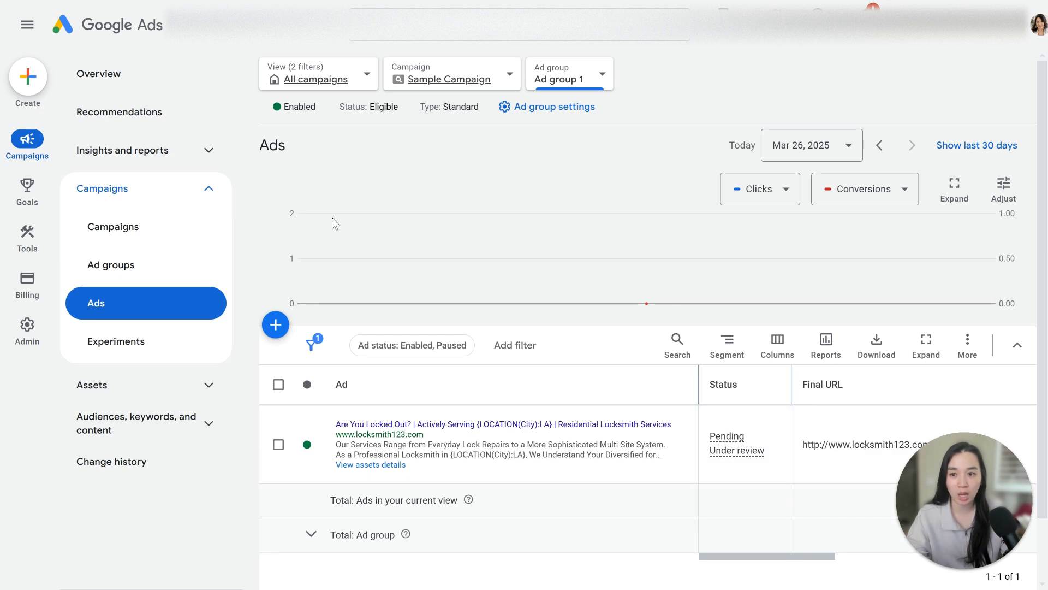
left_click(207, 150)
scroll(228, 329, "down", 3)
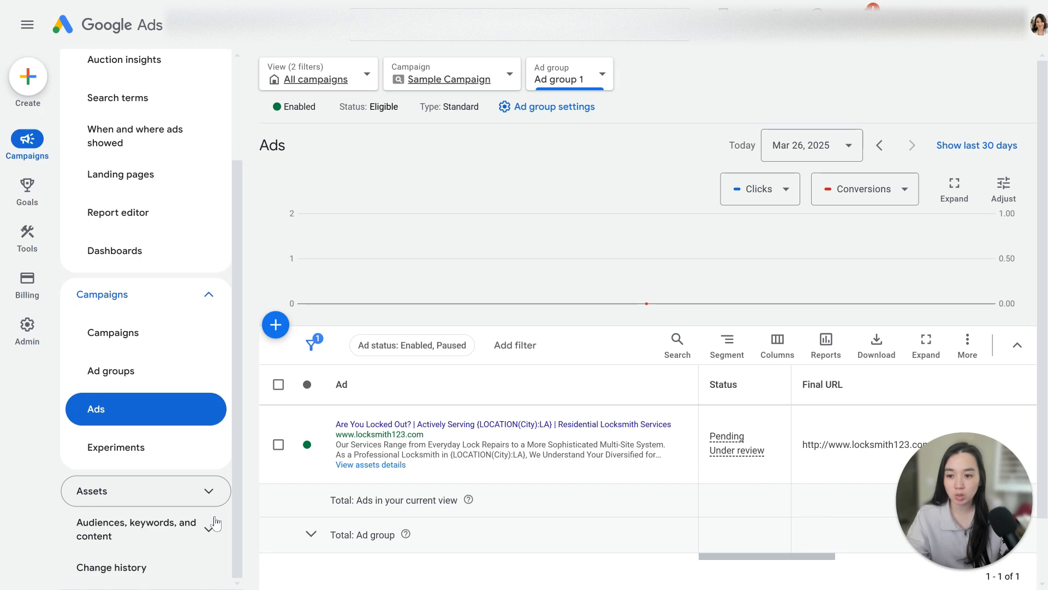
left_click(211, 540)
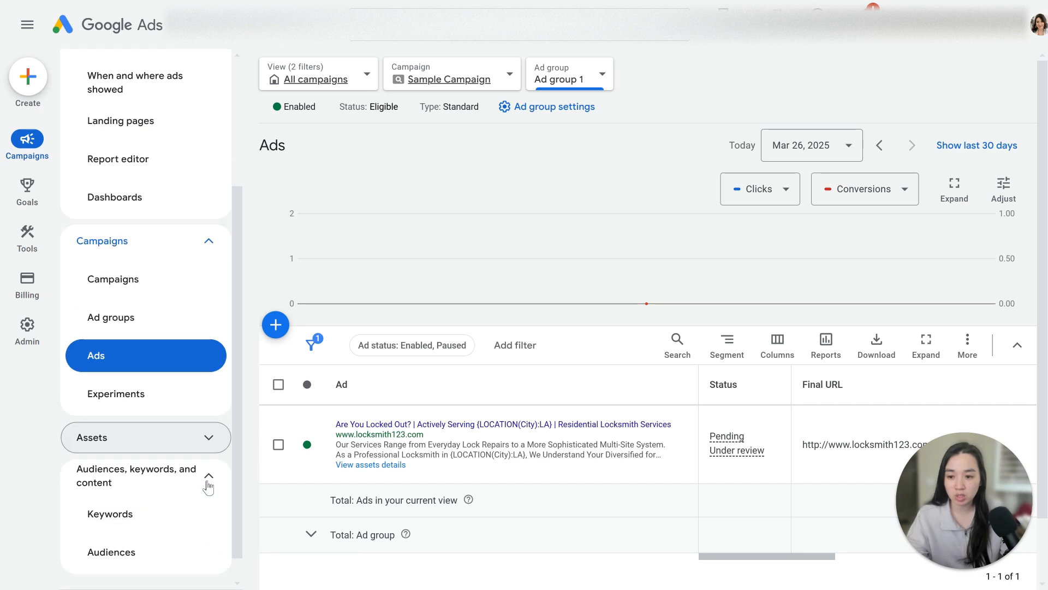
scroll(208, 484, "up", 5)
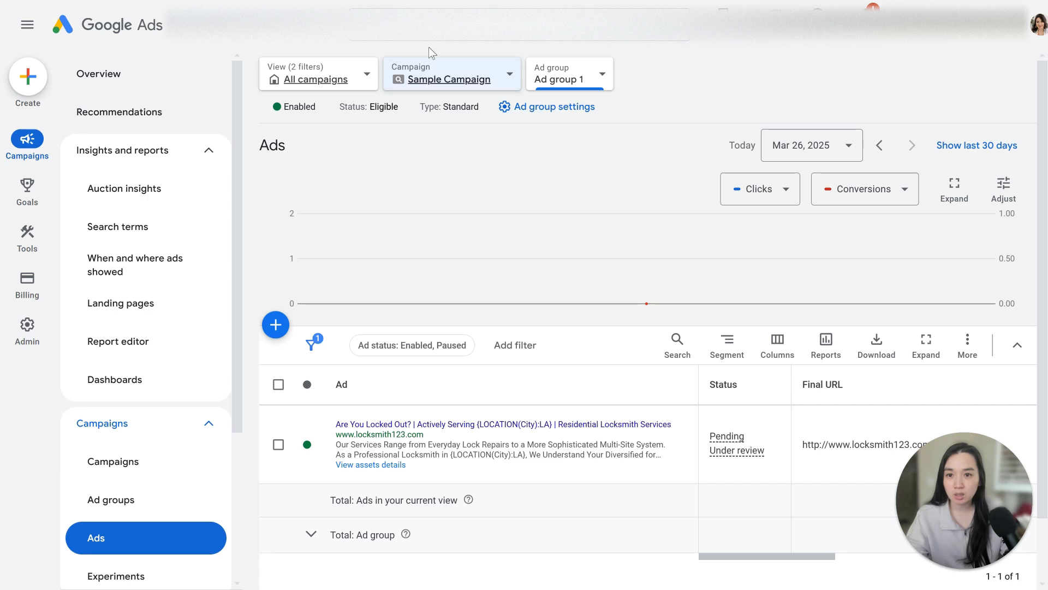
left_click(474, 26)
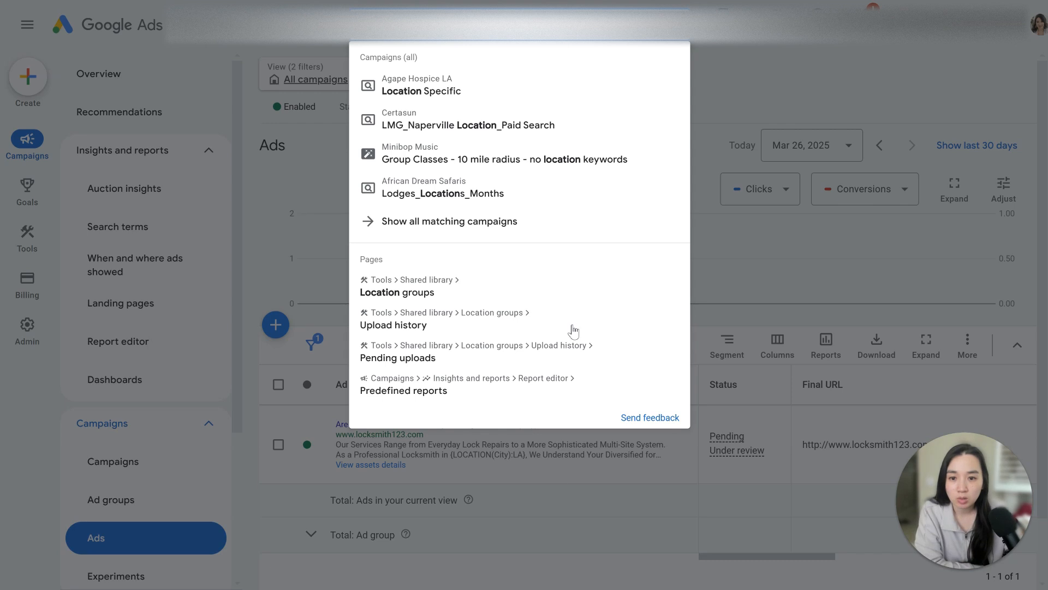
left_click(572, 490)
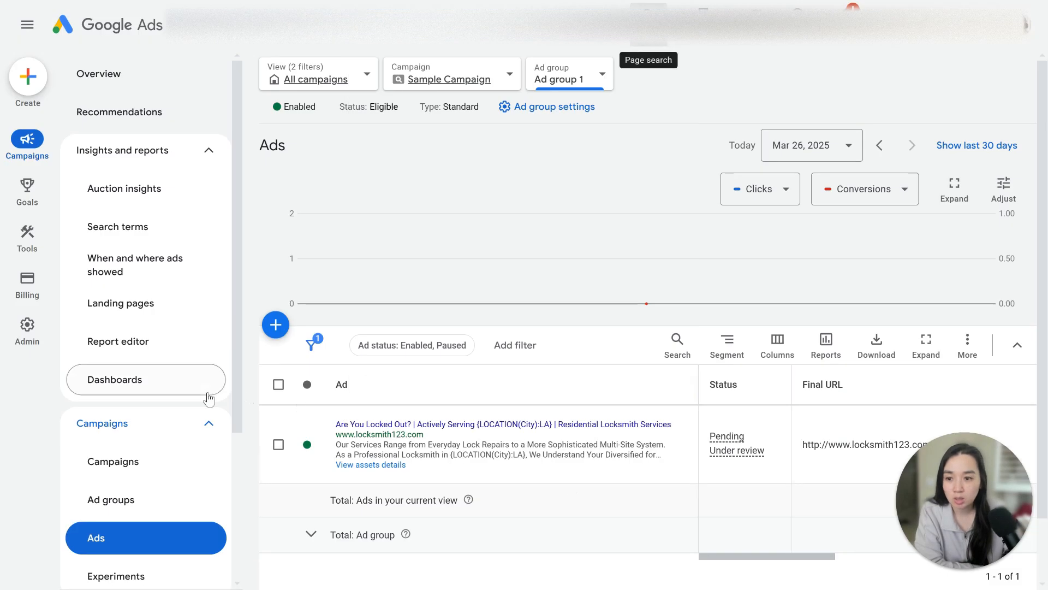
scroll(210, 399, "down", 4)
scroll(215, 480, "up", 3)
scroll(207, 437, "down", 3)
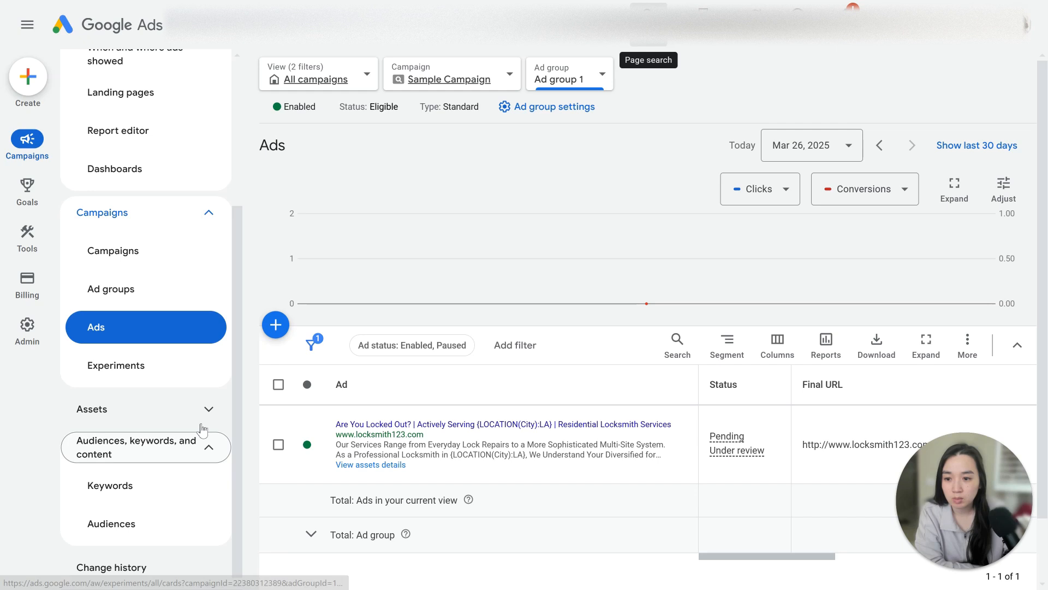
left_click(203, 422)
scroll(205, 426, "down", 1)
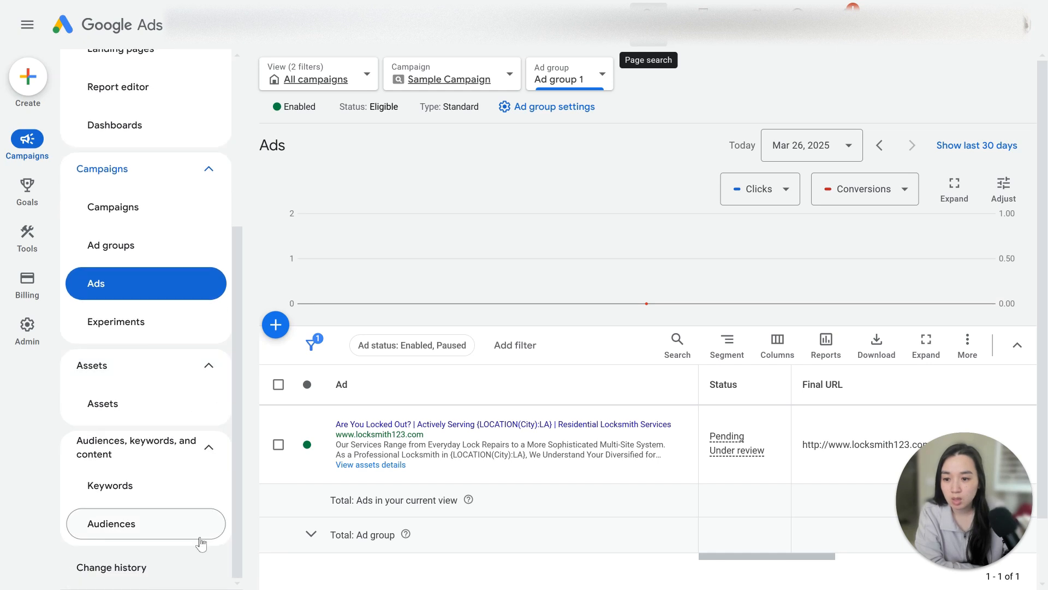
scroll(164, 383, "up", 4)
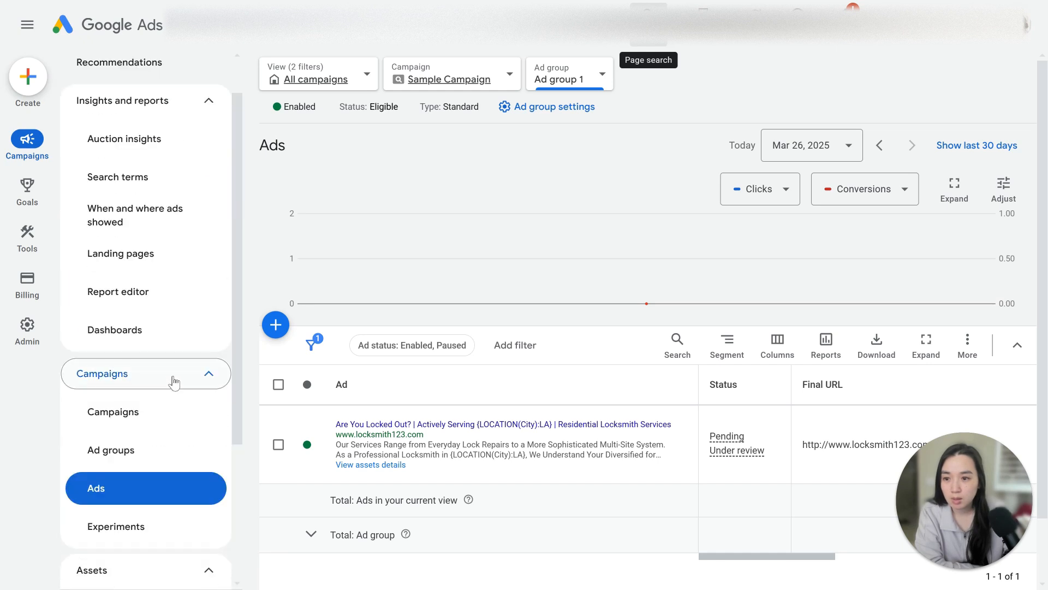
- Switch the view to search campaigns and open the Locations page
left_click(363, 74)
left_click(359, 217)
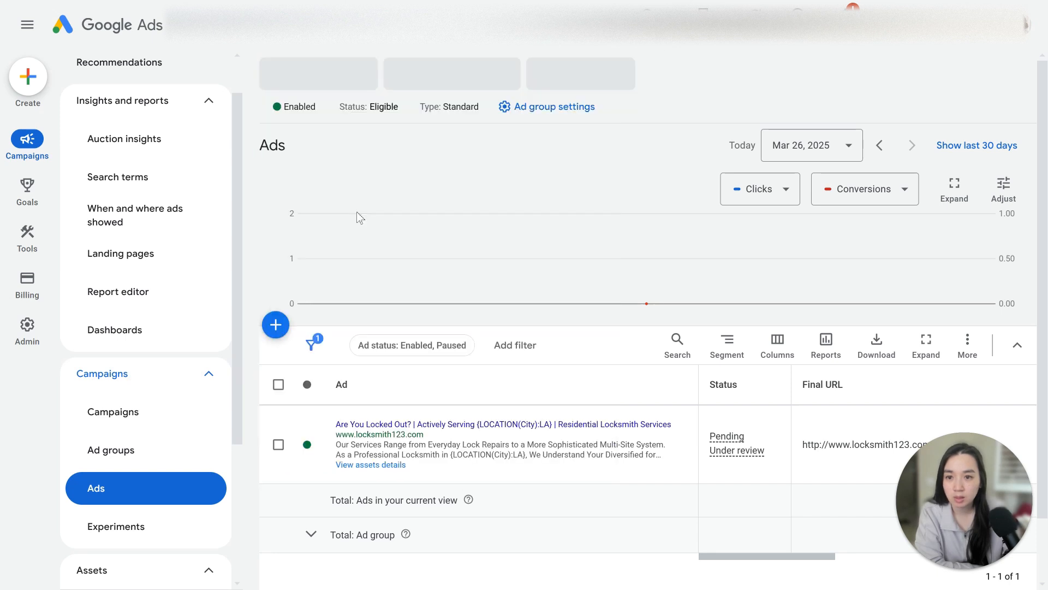
scroll(210, 359, "down", 5)
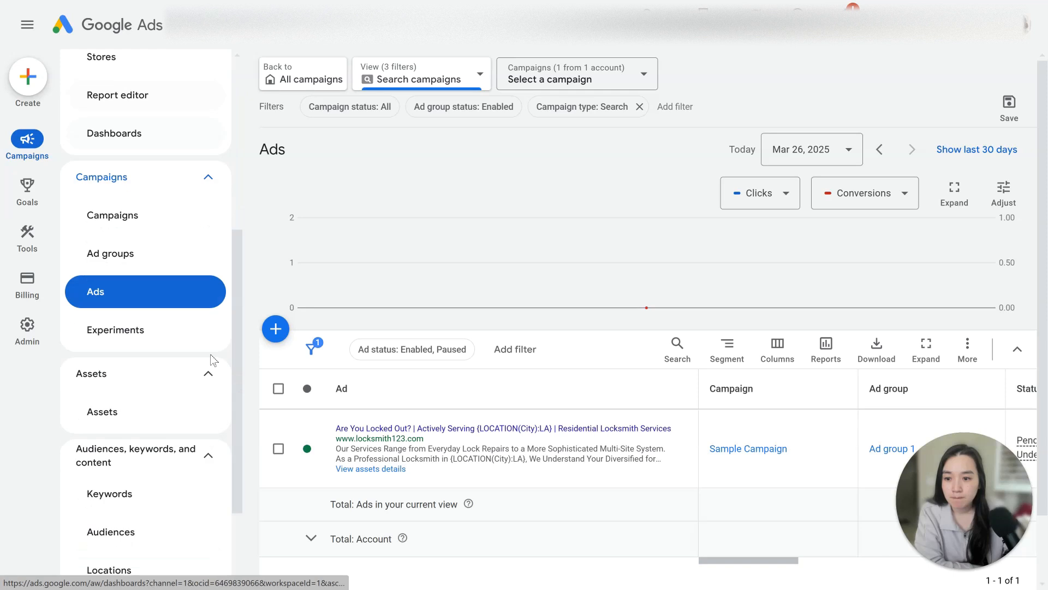
scroll(214, 328, "down", 3)
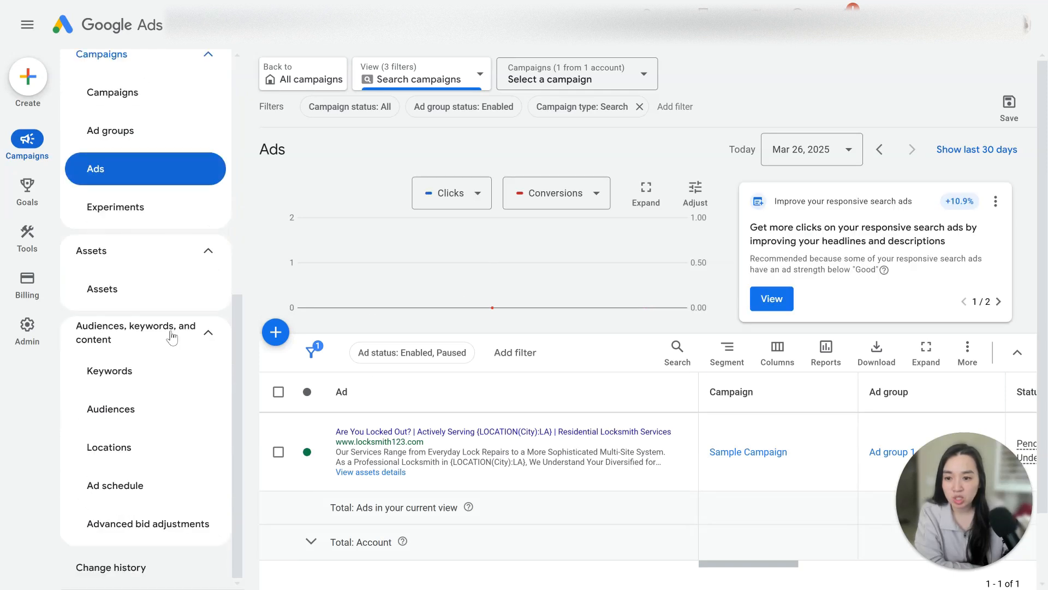
left_click(151, 461)
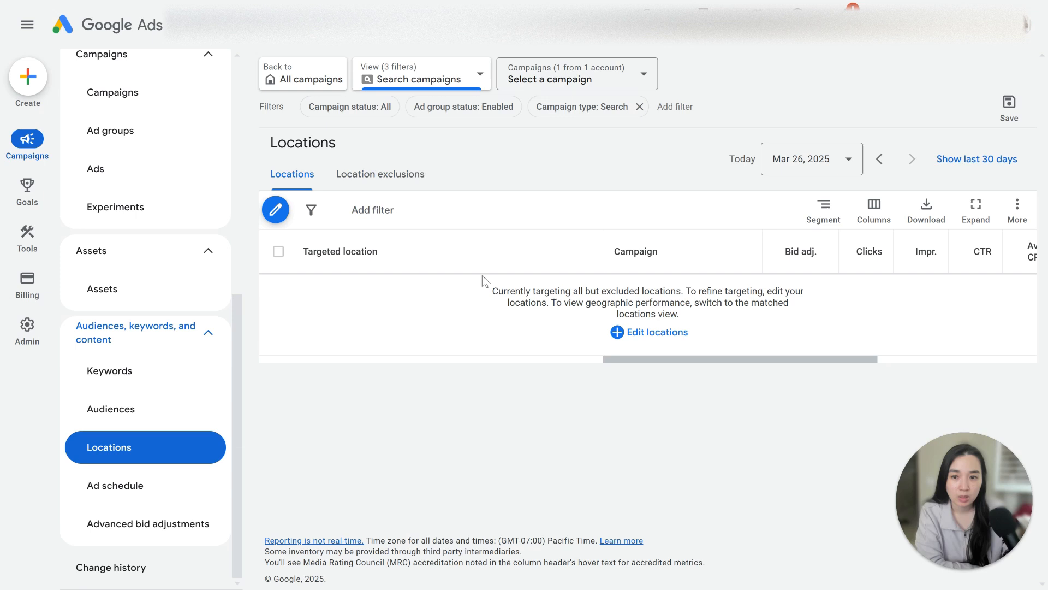
- Add Los Angeles, California city as a targeted location for Sample Campaign and save
left_click(277, 209)
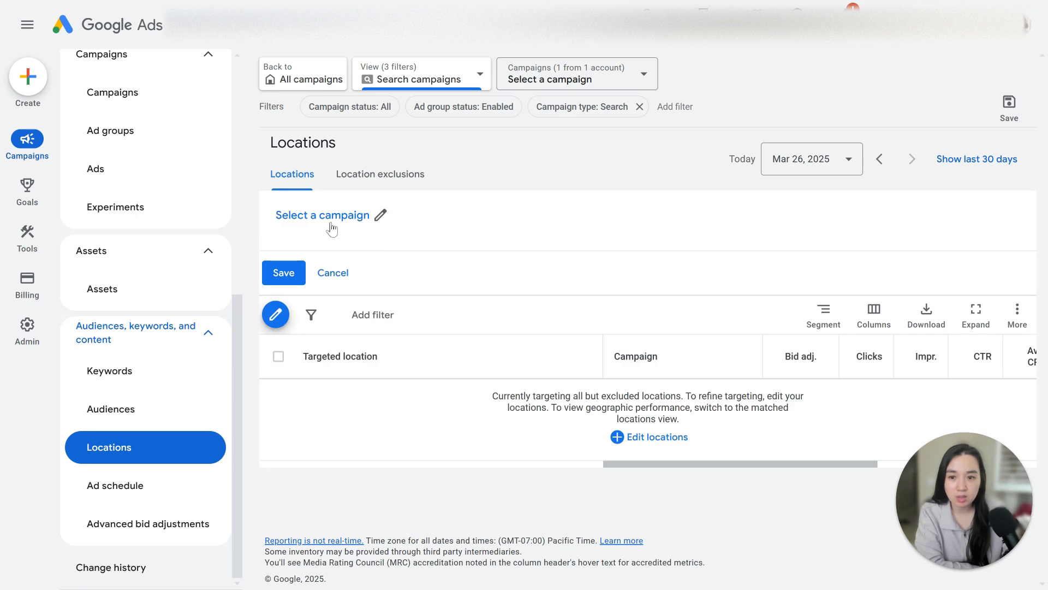
left_click(349, 215)
left_click(501, 281)
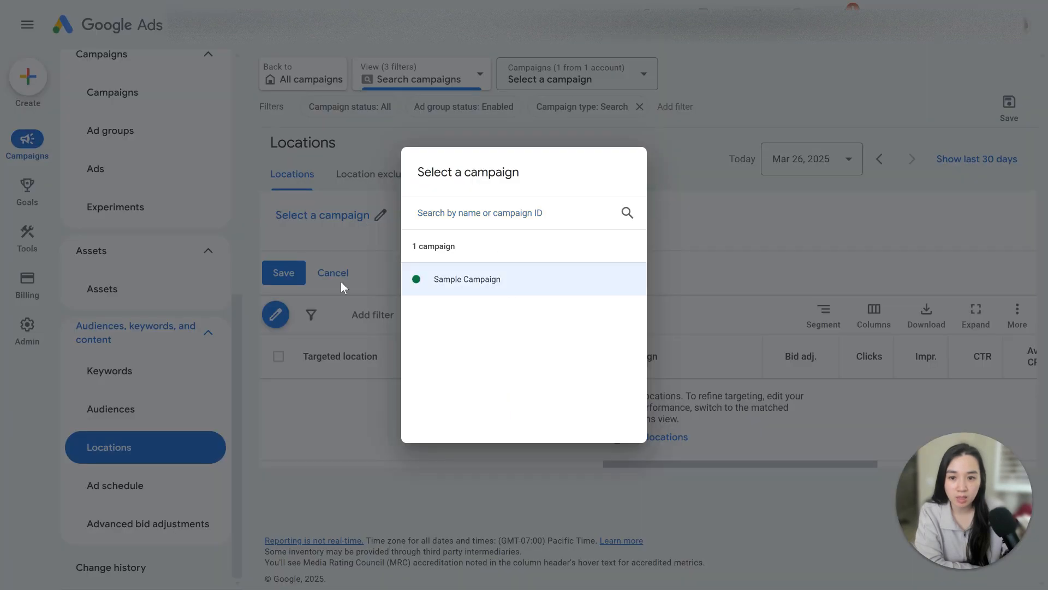
left_click(344, 288)
type("los angeles")
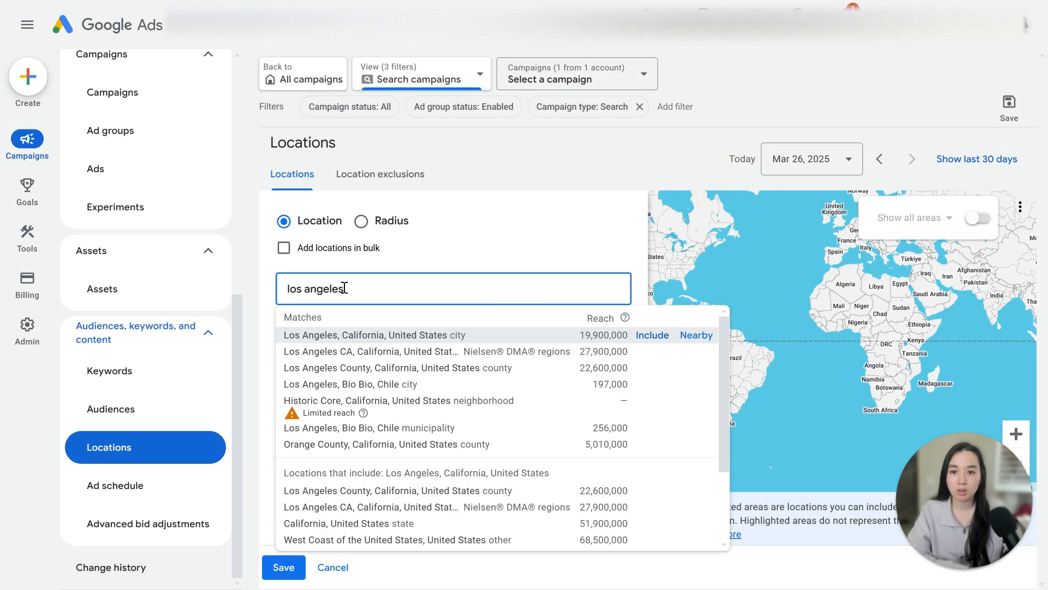
left_click(646, 334)
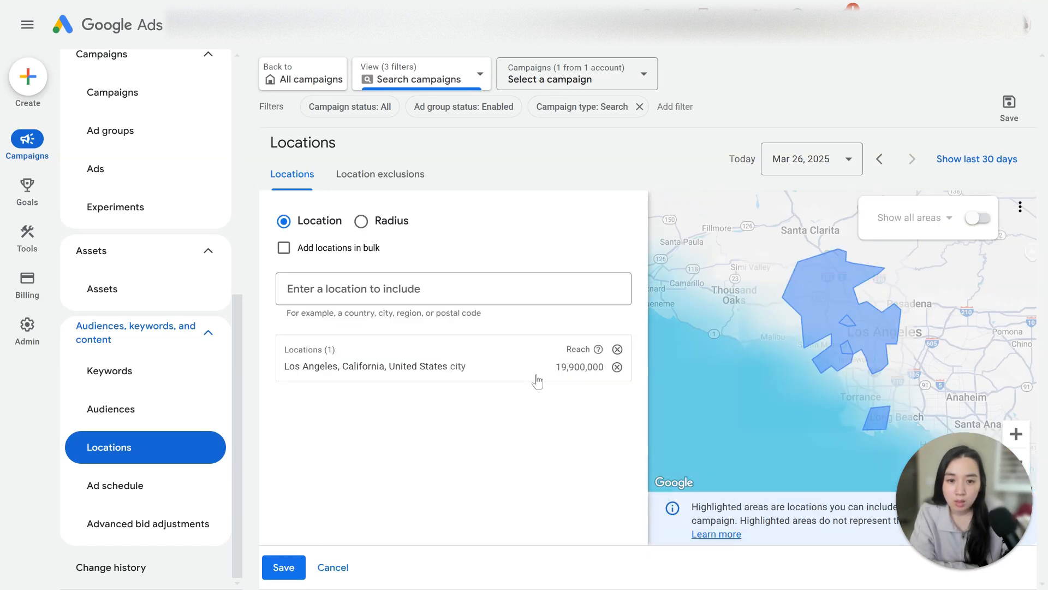
left_click(288, 569)
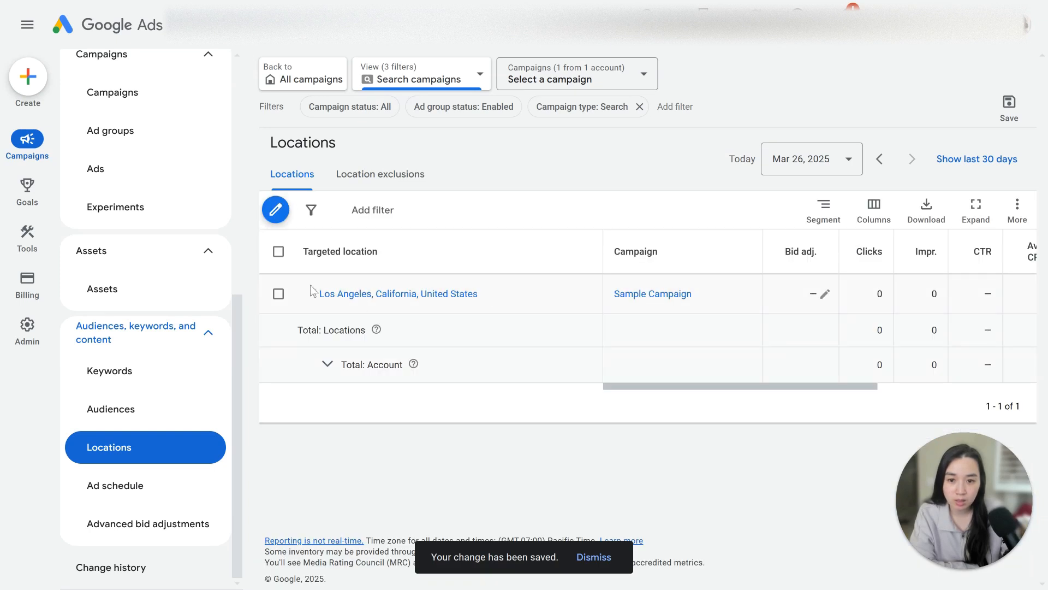
- Edit Sample Campaign's locations to include Los Angeles County, remove the Los Angeles city, and save
left_click(275, 212)
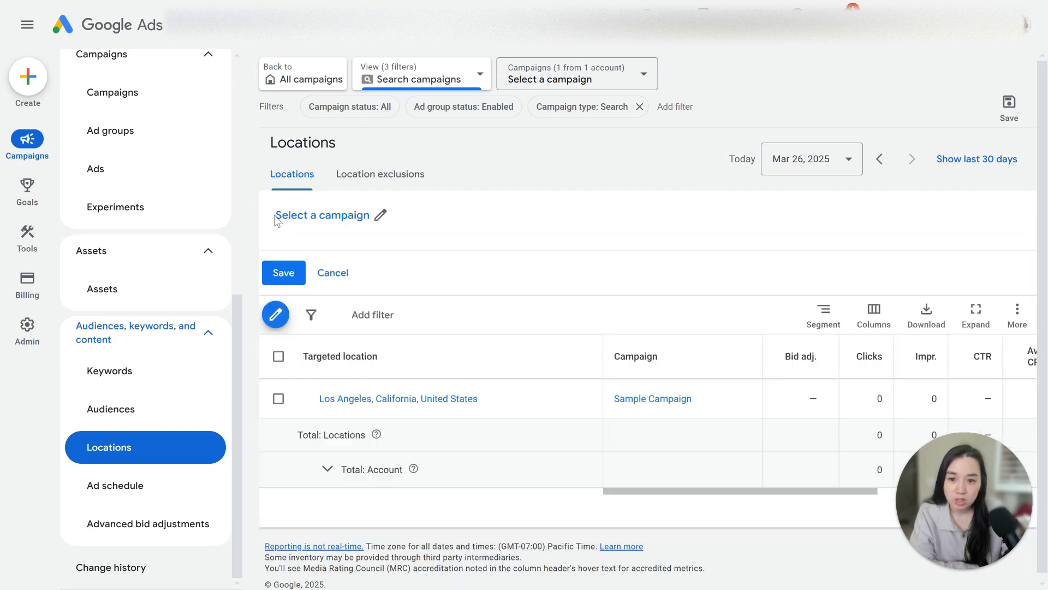
left_click(349, 218)
left_click(467, 279)
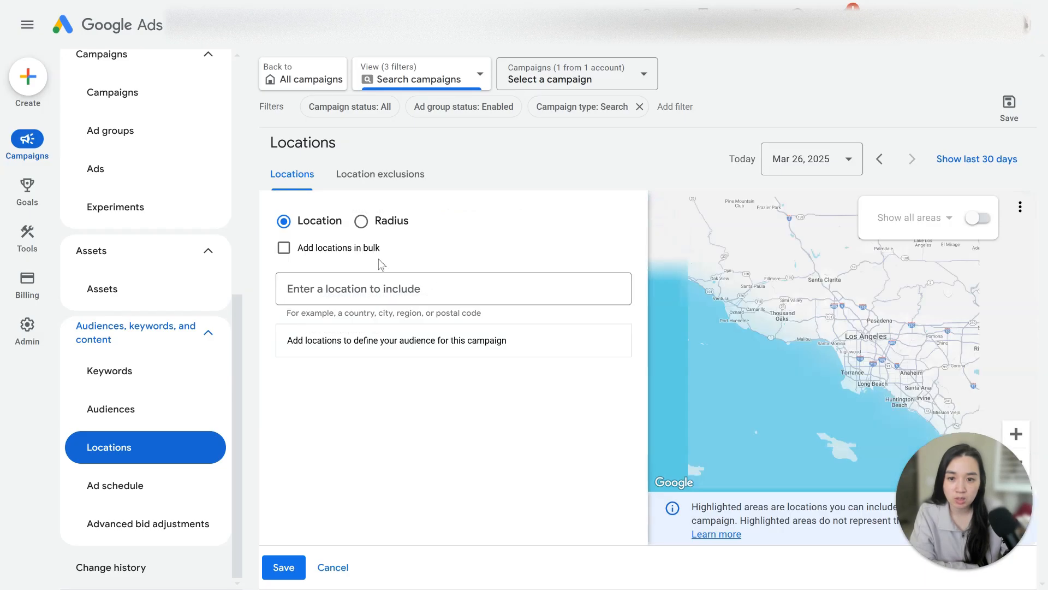
type("los angeles")
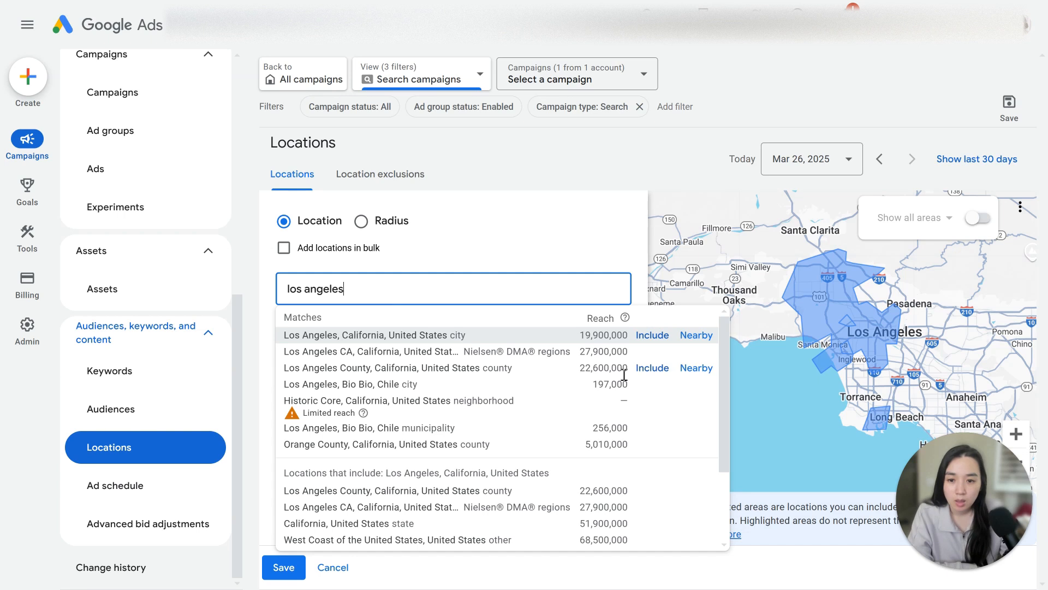
left_click(651, 368)
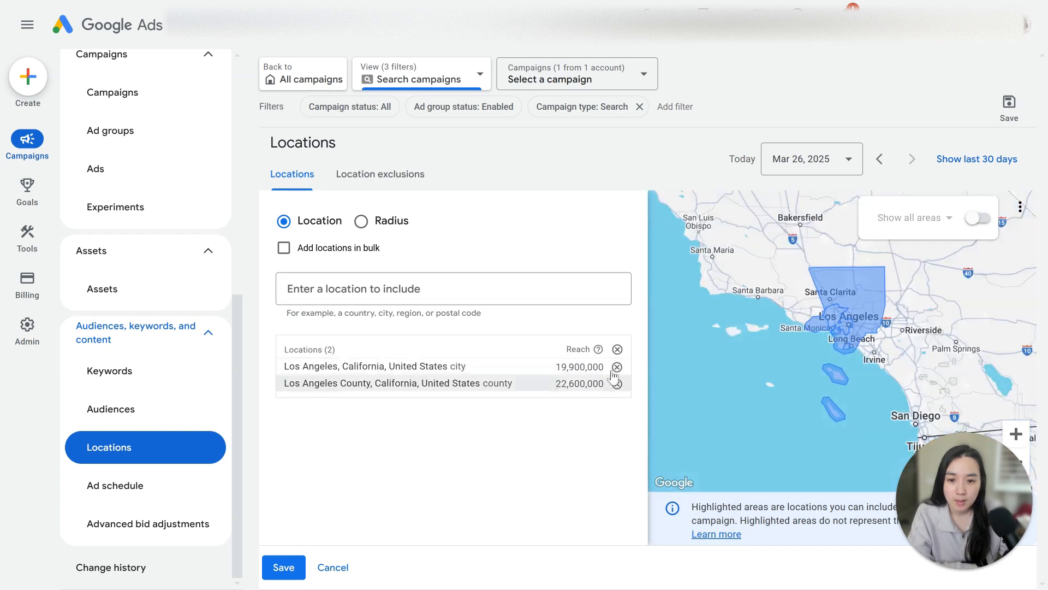
left_click(617, 366)
left_click(283, 567)
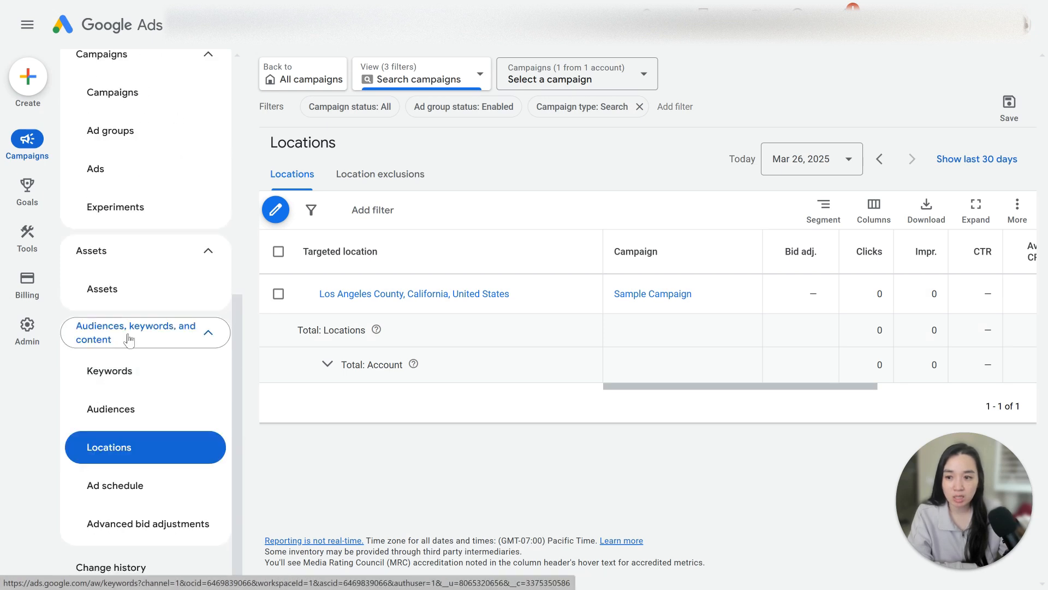
- Open Sample Campaign's settings and expand its location options
scroll(159, 339, "up", 8)
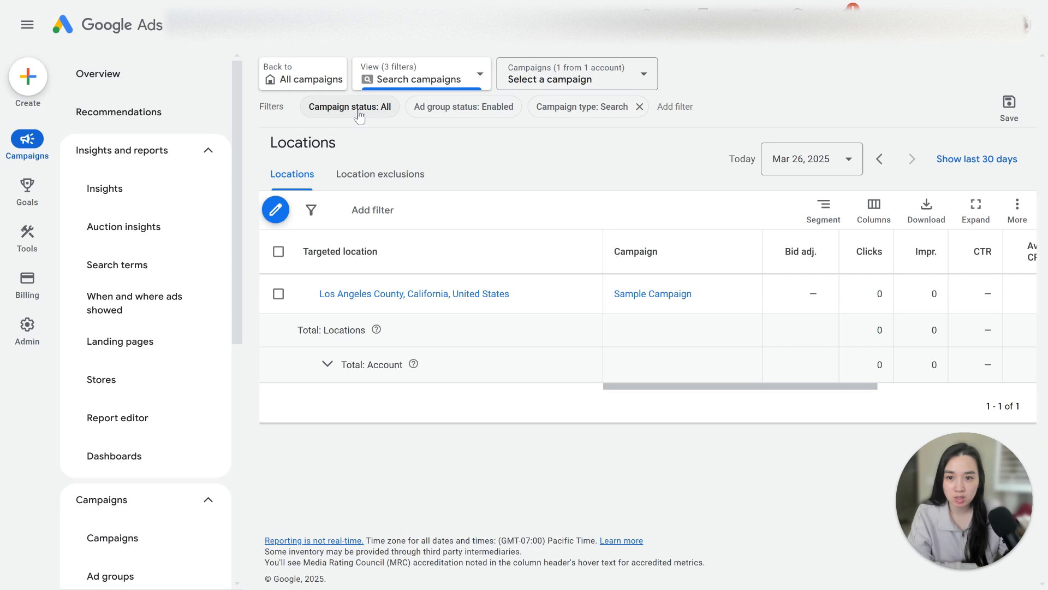
left_click(131, 541)
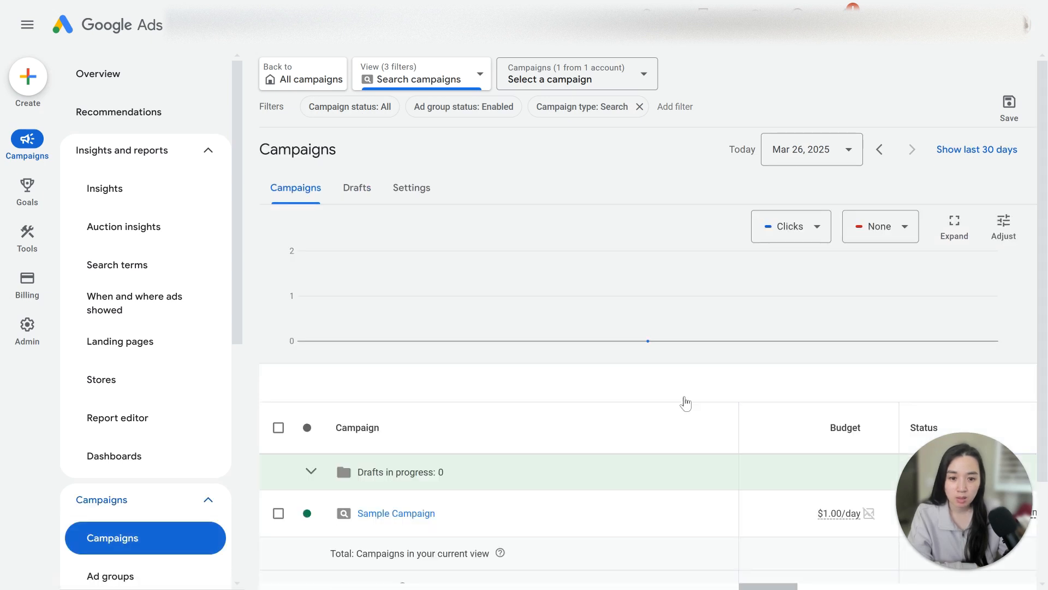
scroll(738, 442, "down", 1)
scroll(739, 442, "down", 1)
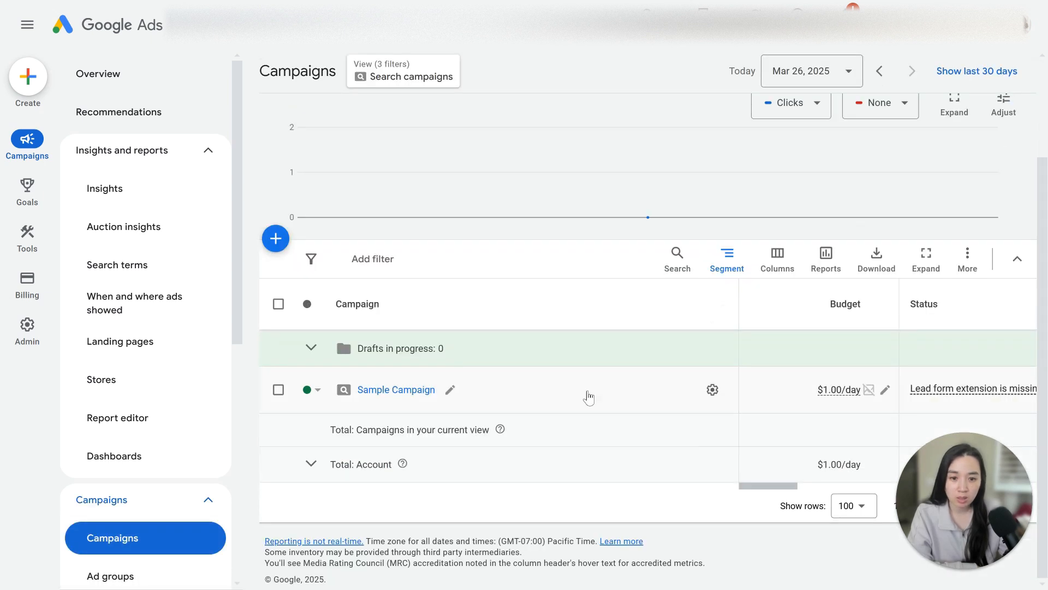
left_click(713, 390)
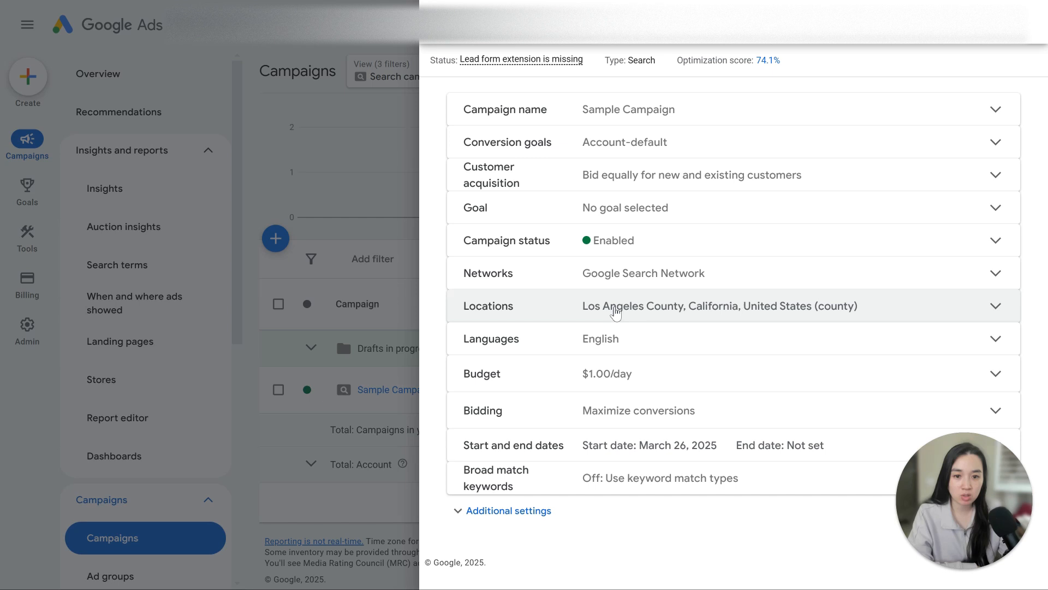
left_click(615, 310)
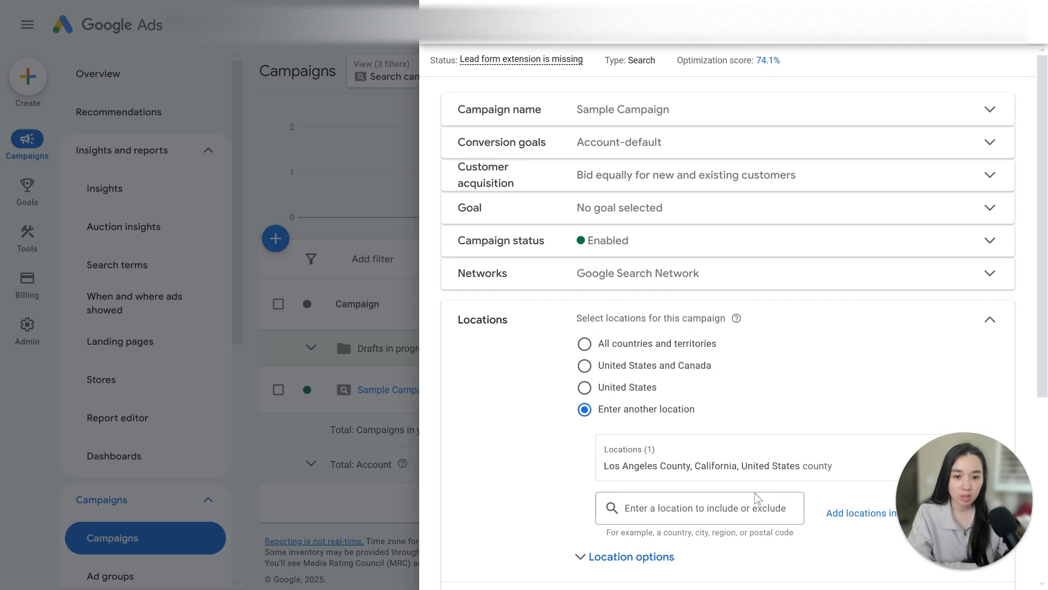
left_click(581, 557)
scroll(516, 508, "down", 3)
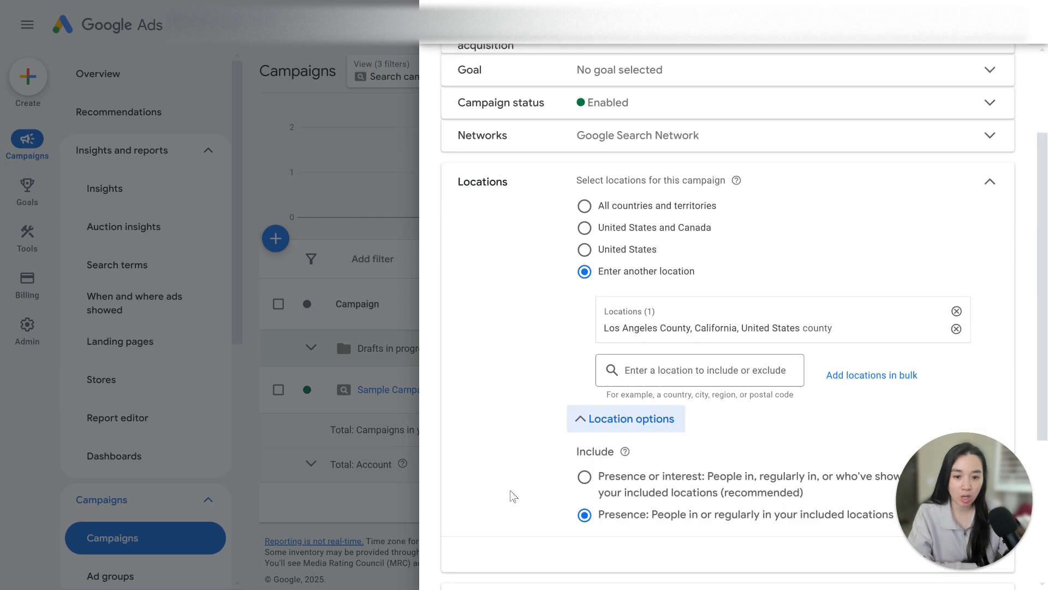
scroll(513, 495, "down", 1)
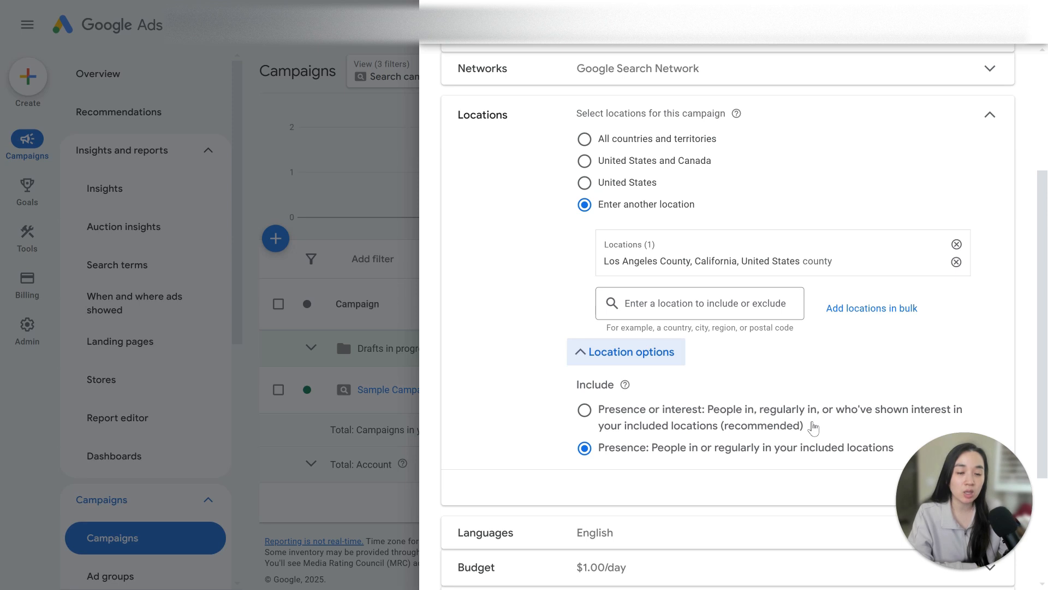
- Switch the location option to Presence or interest, then back to Presence
left_click_drag(628, 261, 839, 268)
left_click(873, 266)
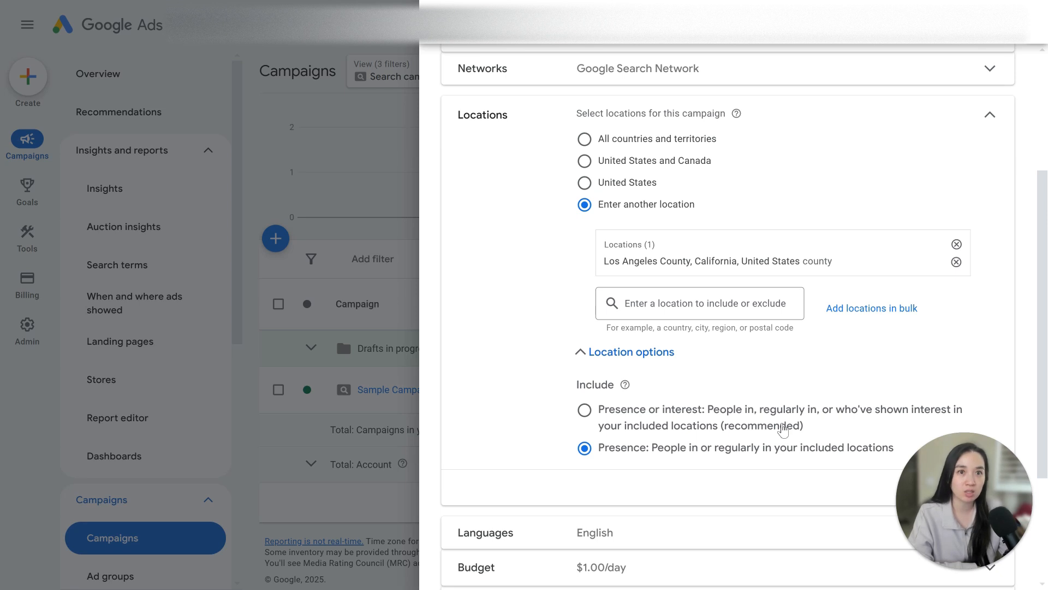
left_click_drag(811, 431, 598, 415)
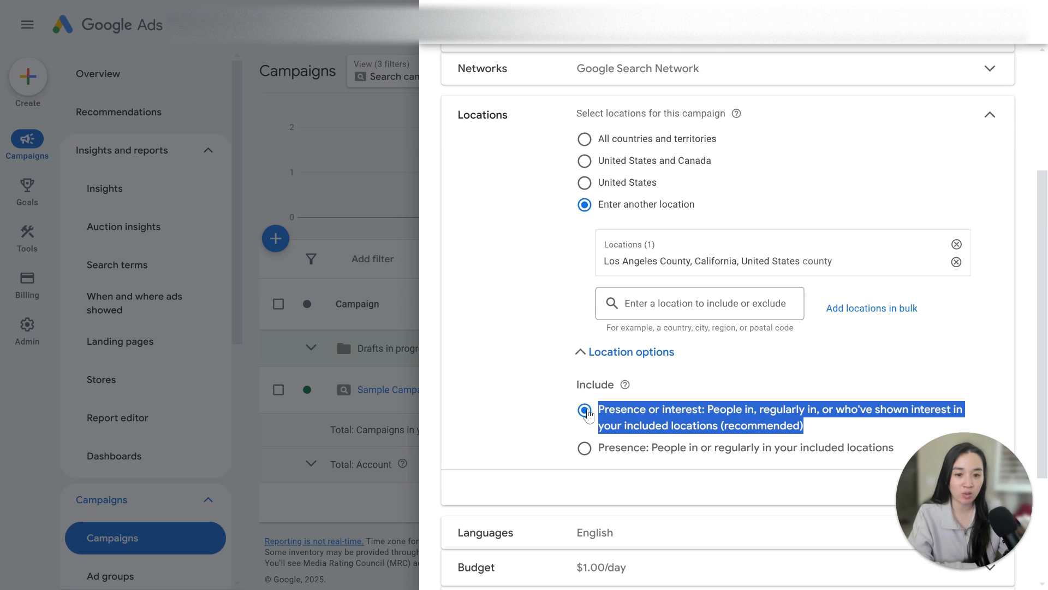
left_click(585, 411)
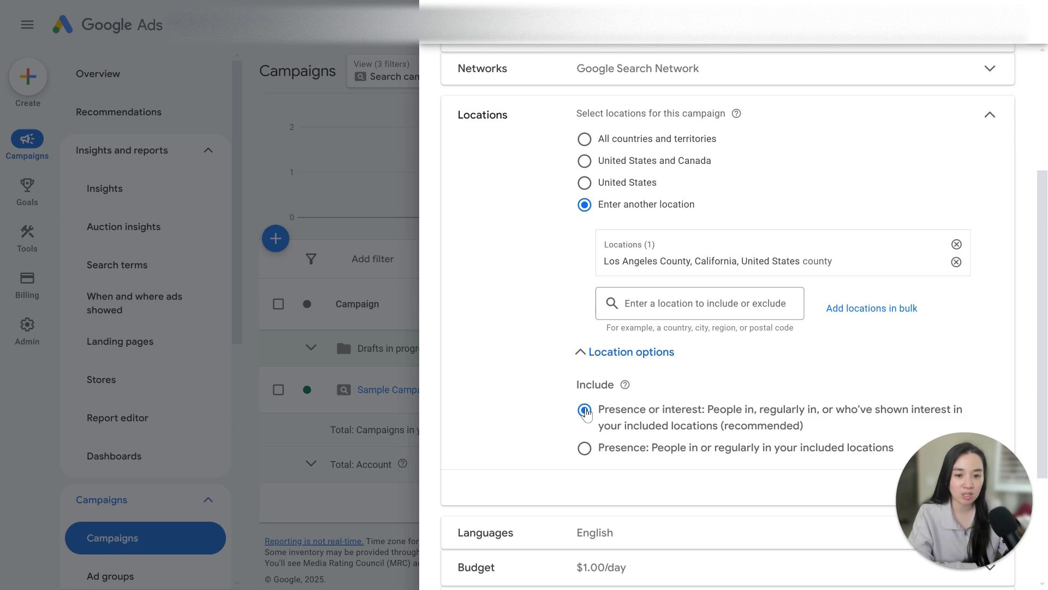
left_click(585, 447)
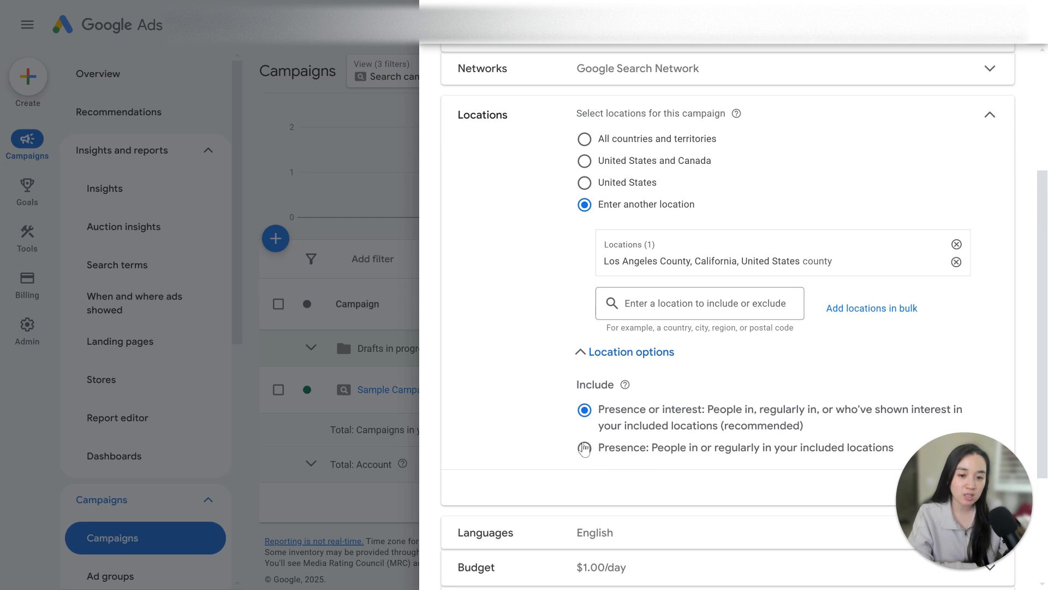
mouse_move(955, 538)
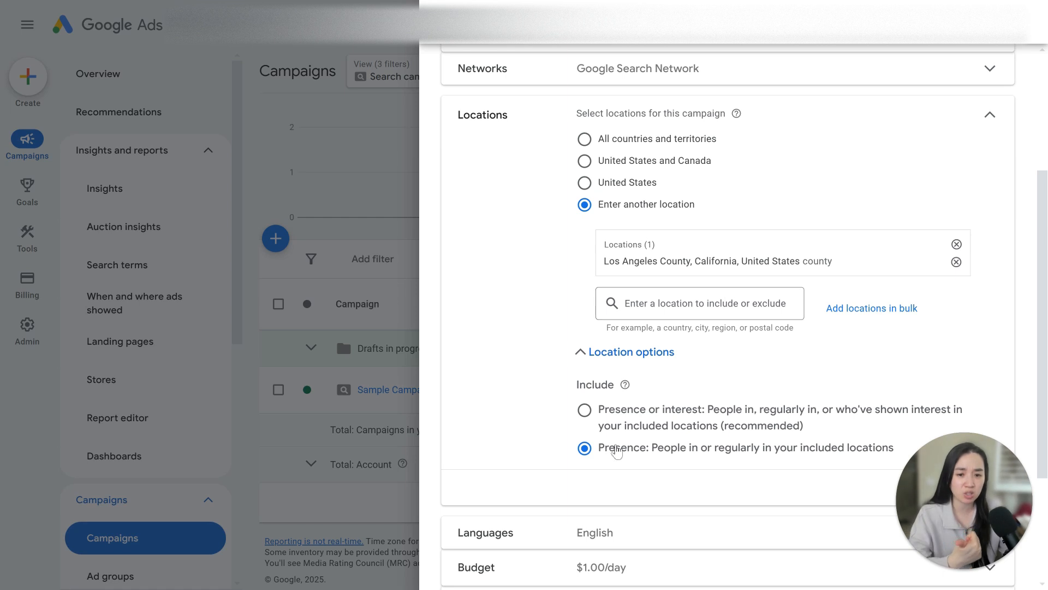
scroll(590, 492, "down", 3)
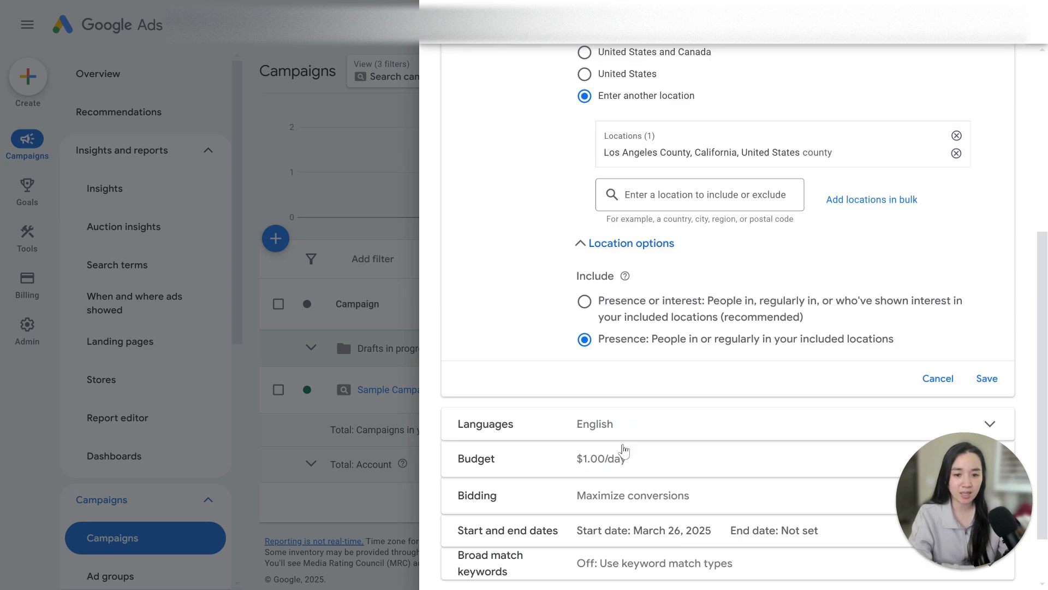
scroll(556, 191, "up", 7)
scroll(556, 191, "down", 5)
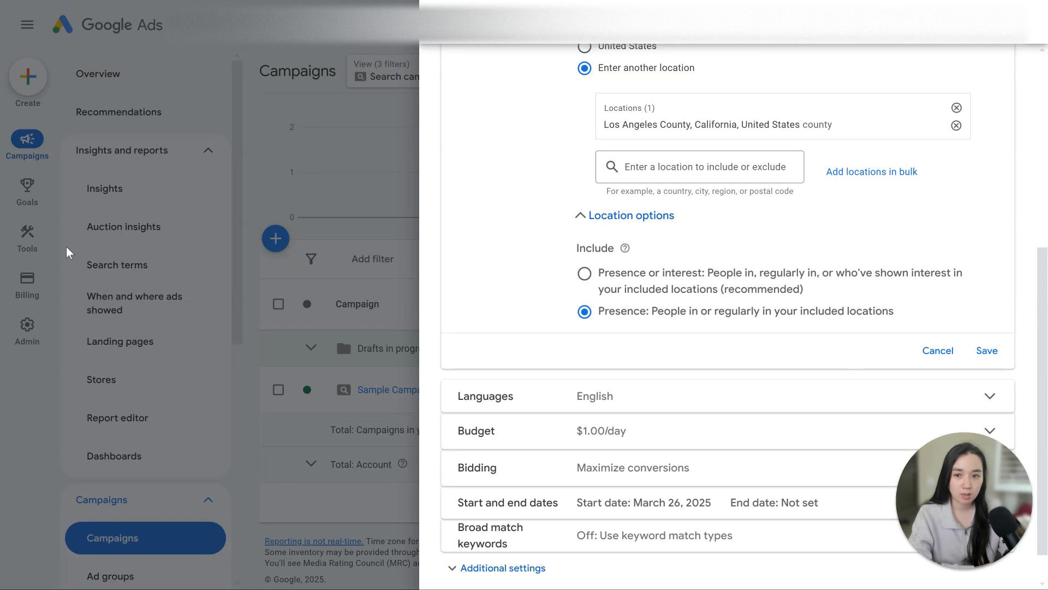
- Save the Presence location option and close Sample Campaign's settings panel
left_click(987, 351)
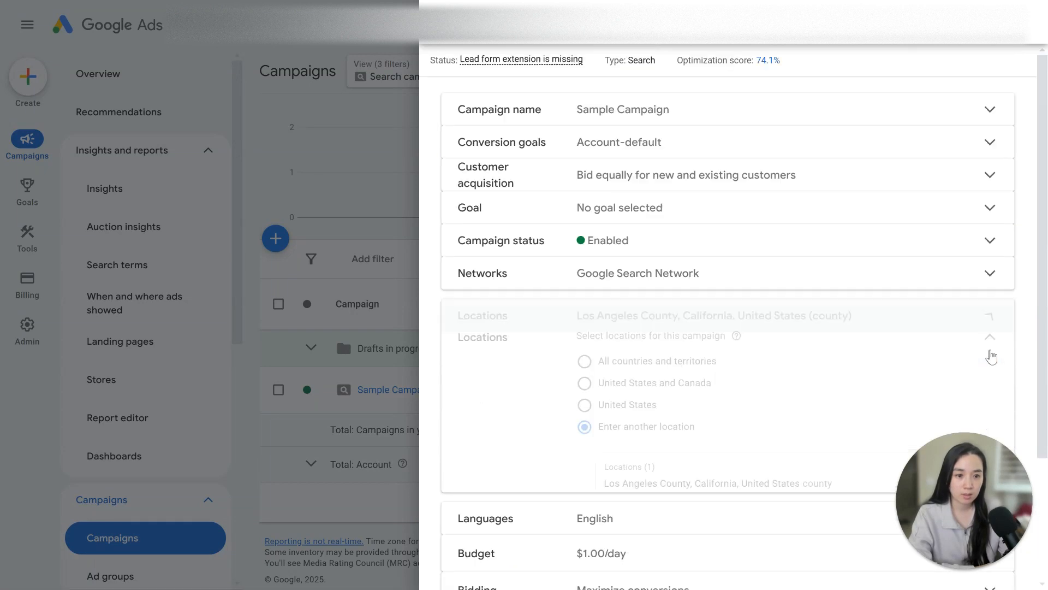
left_click(523, 47)
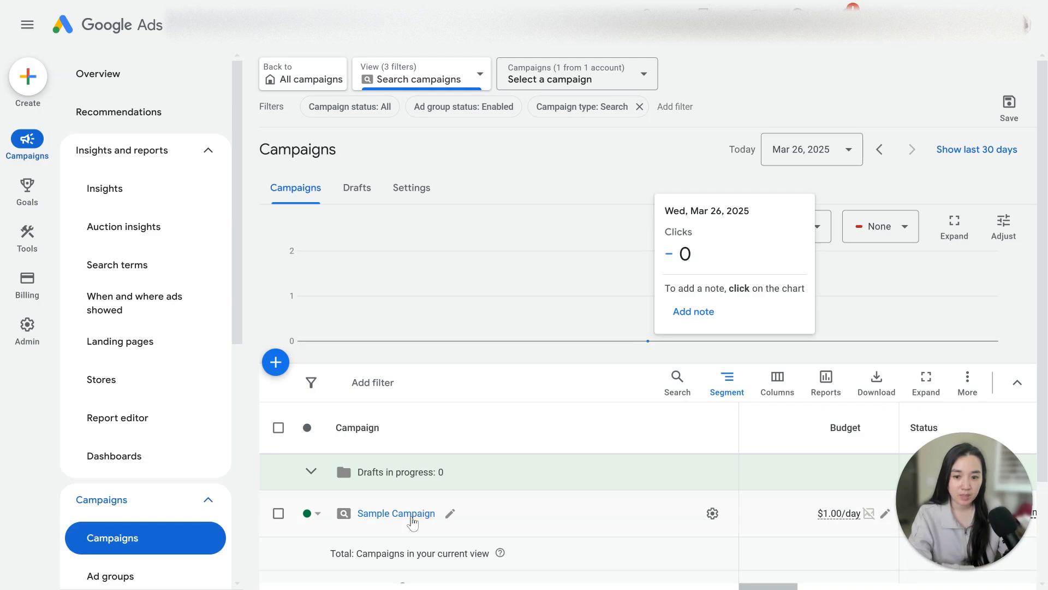
- Go to the Ads page and open the responsive search ad in Sample Campaign for editing
scroll(132, 482, "down", 3)
scroll(132, 482, "down", 3)
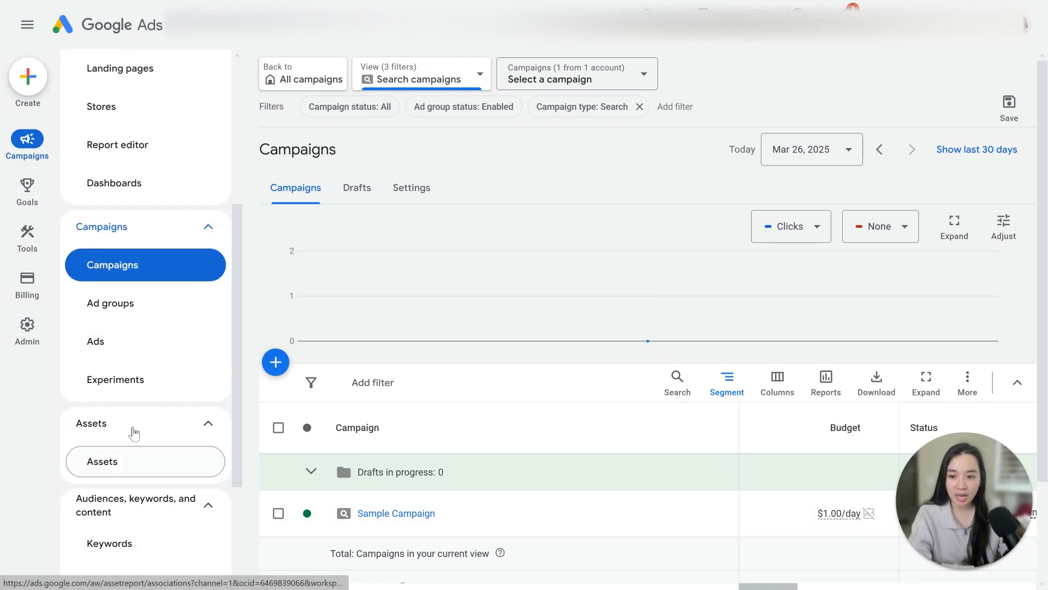
left_click(155, 345)
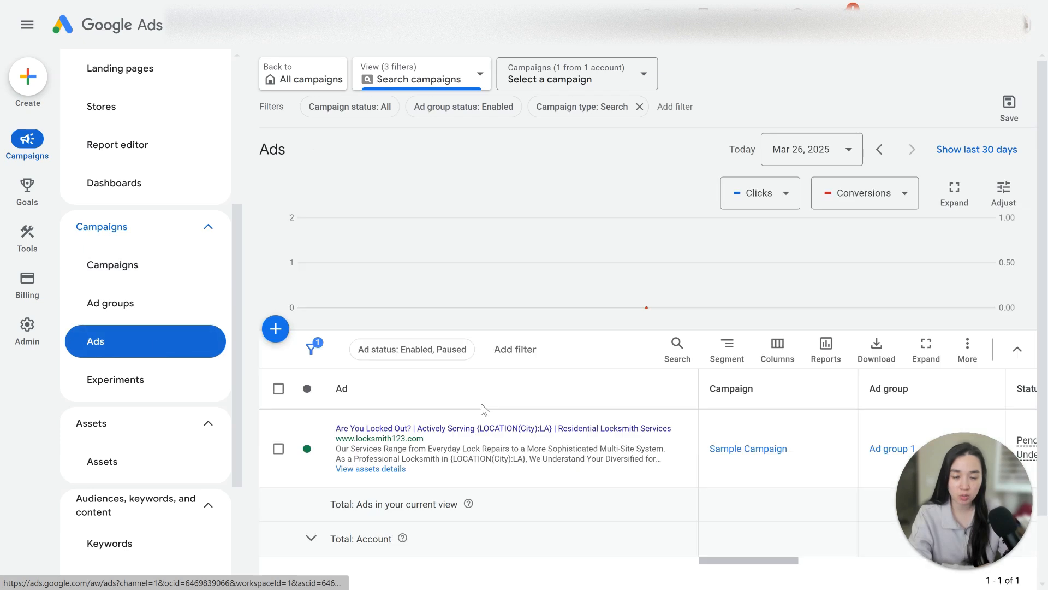
left_click(684, 449)
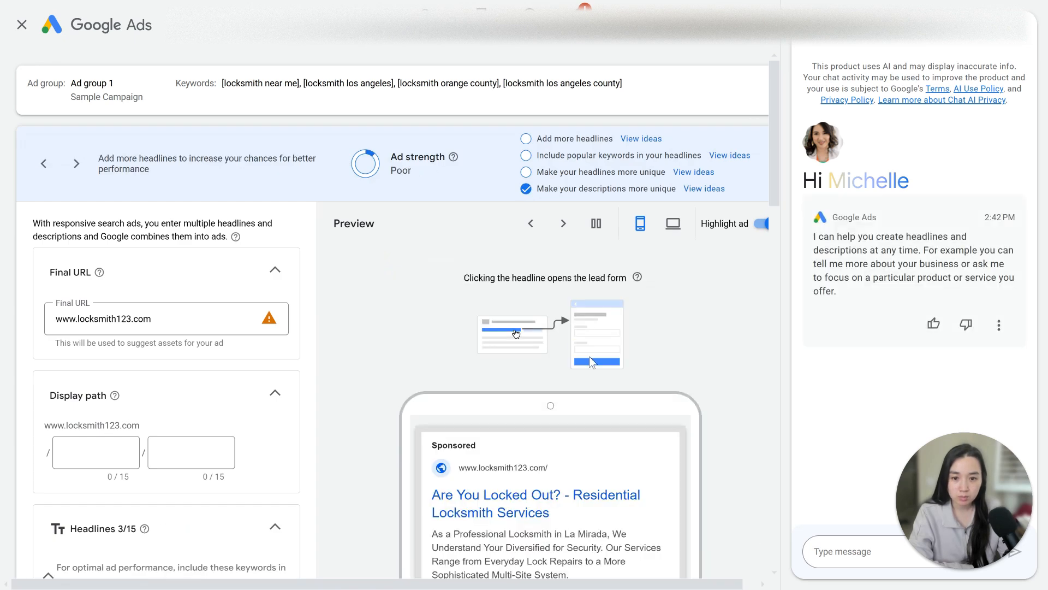
- Cycle the ad preview to view other headline and description combinations with the inserted location
scroll(590, 360, "down", 3)
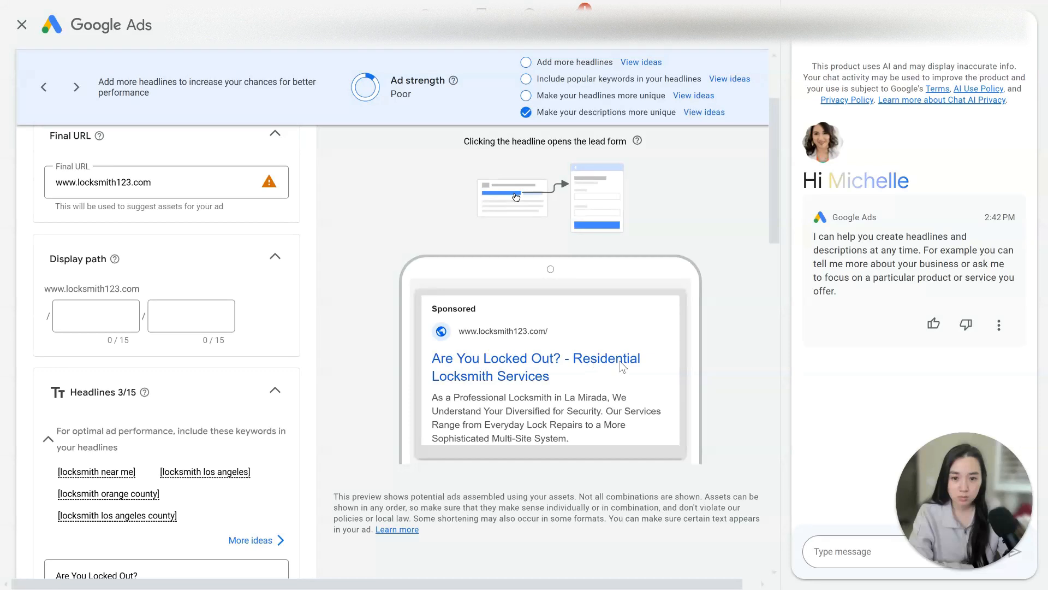
scroll(632, 360, "up", 1)
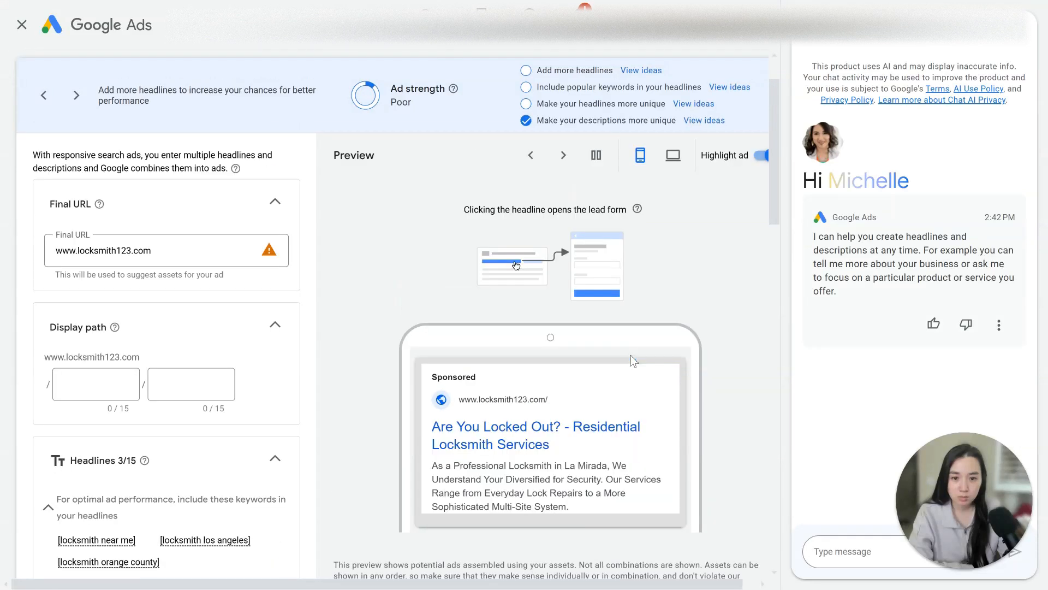
left_click(563, 156)
left_click(563, 157)
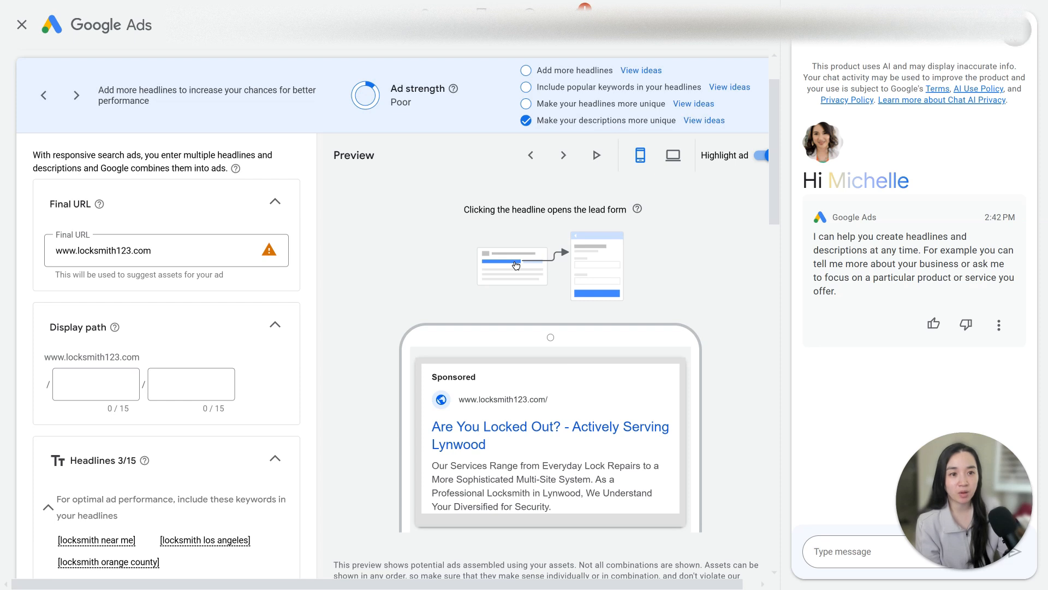
- End the AI chat assistant session to close the chat panel beside the ad editor
left_click(1012, 39)
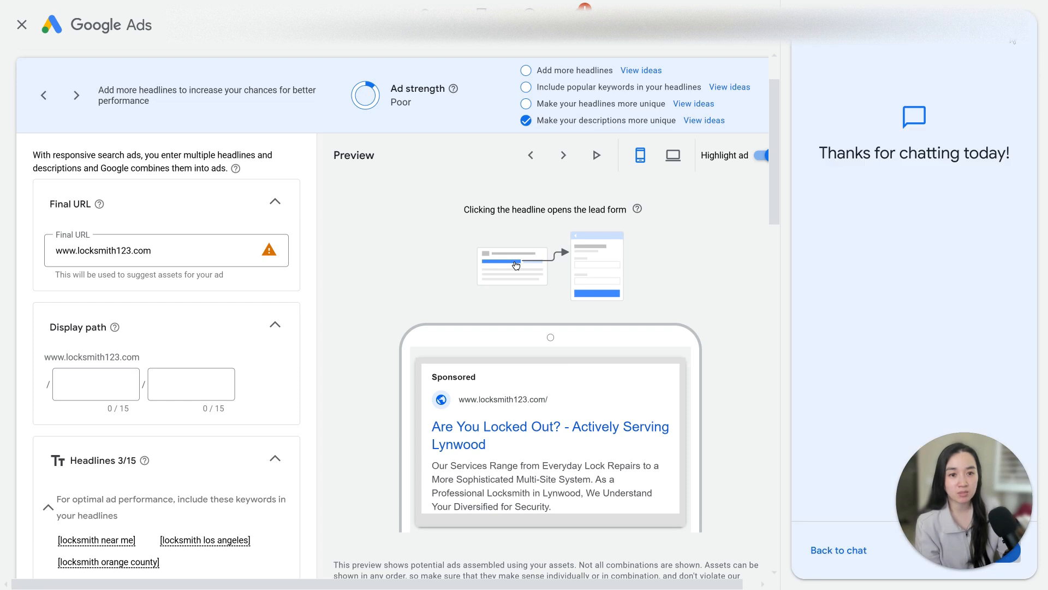
left_click(834, 550)
scroll(257, 402, "down", 9)
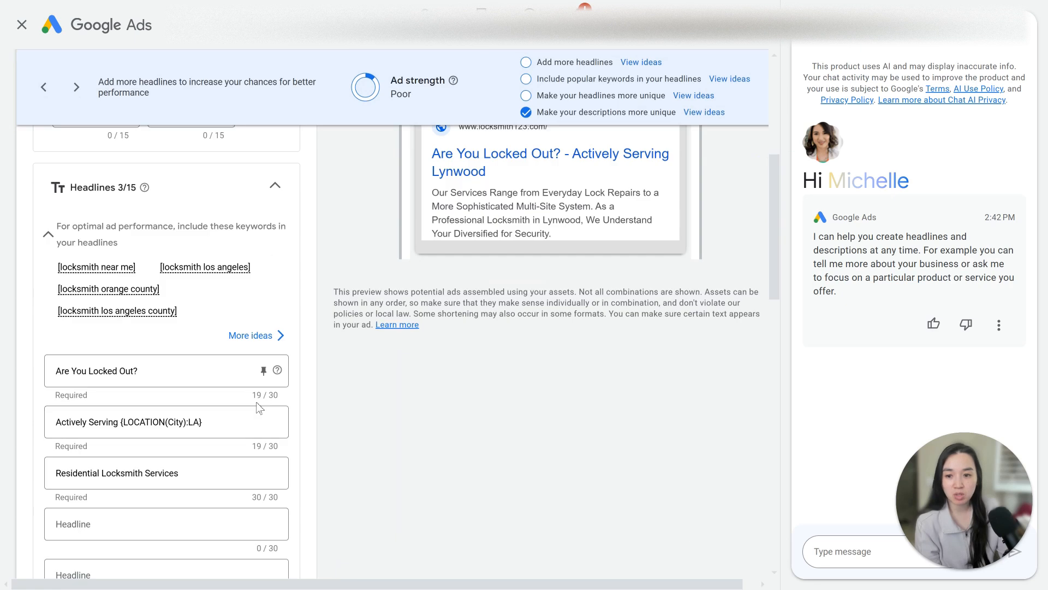
scroll(262, 403, "up", 1)
scroll(238, 404, "up", 1)
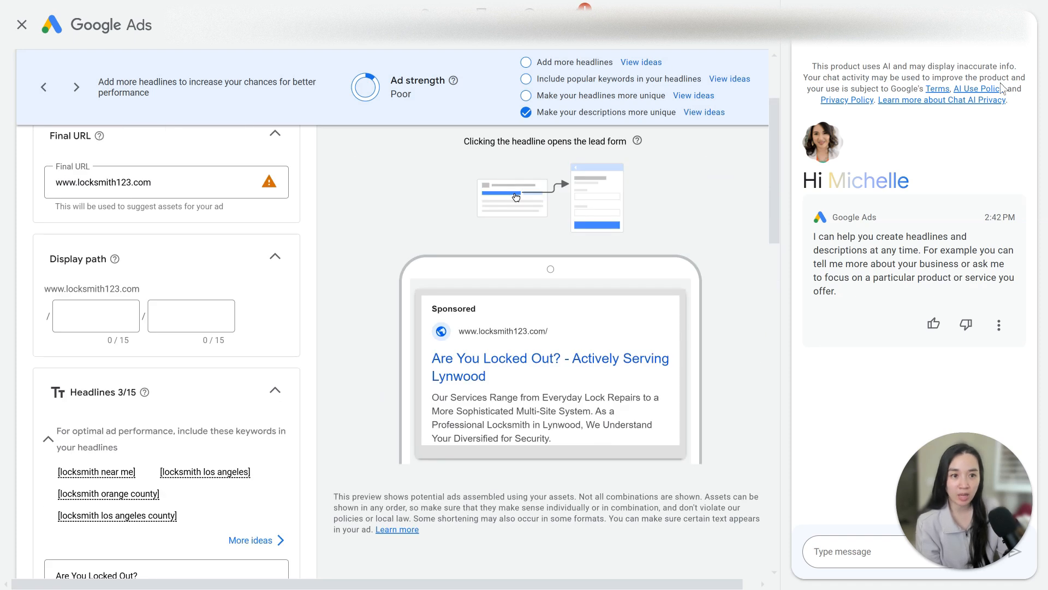
left_click(1015, 45)
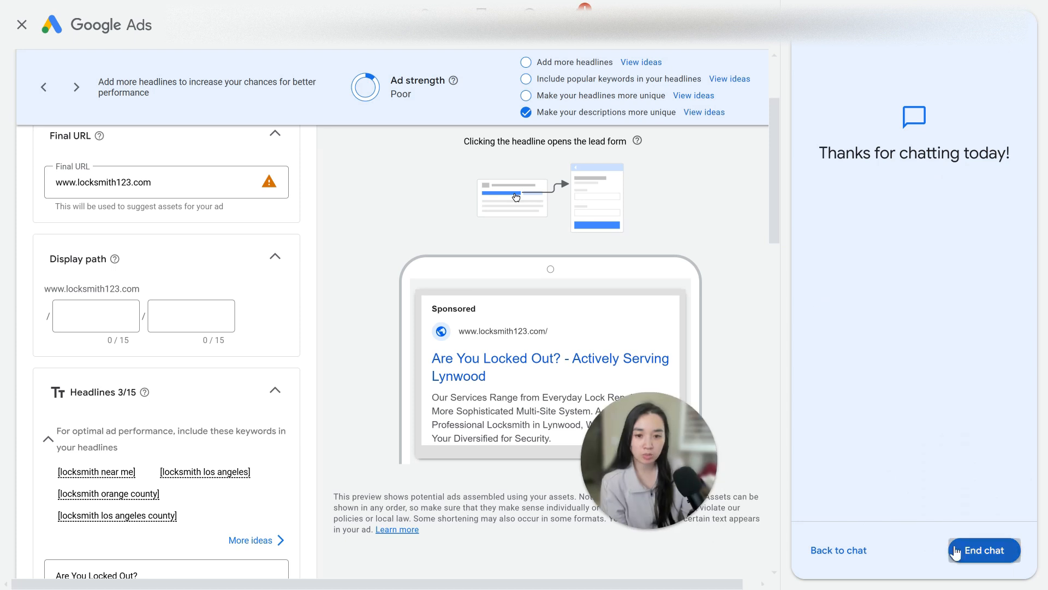
left_click(985, 550)
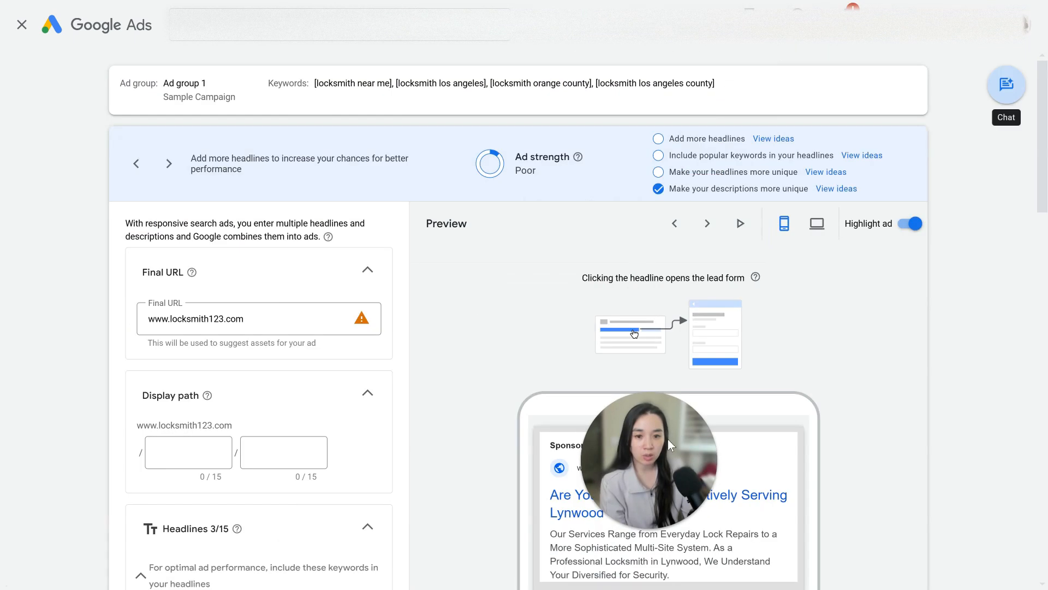
scroll(882, 361, "down", 4)
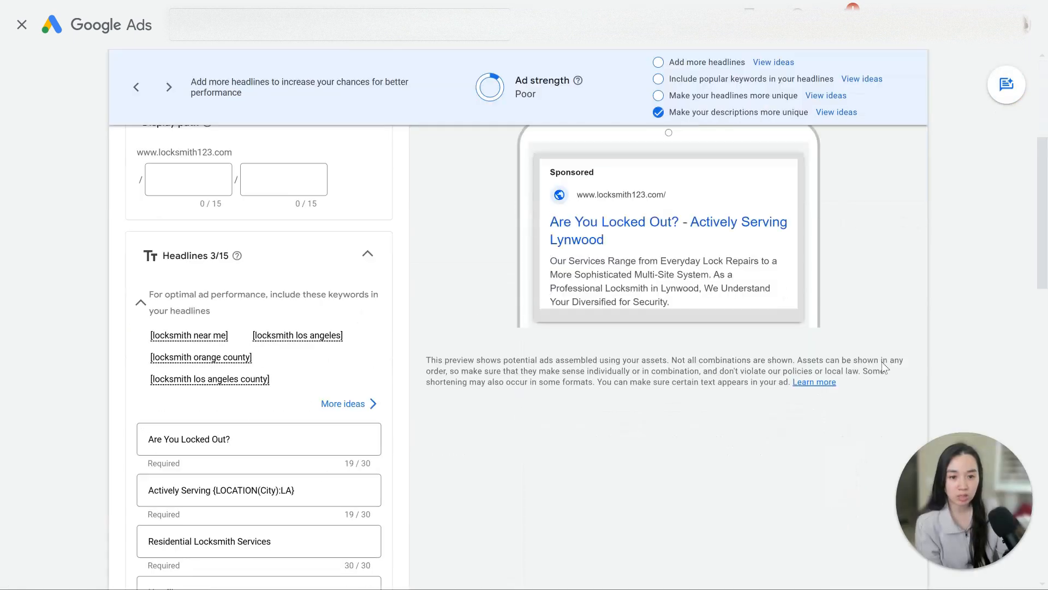
scroll(882, 361, "up", 1)
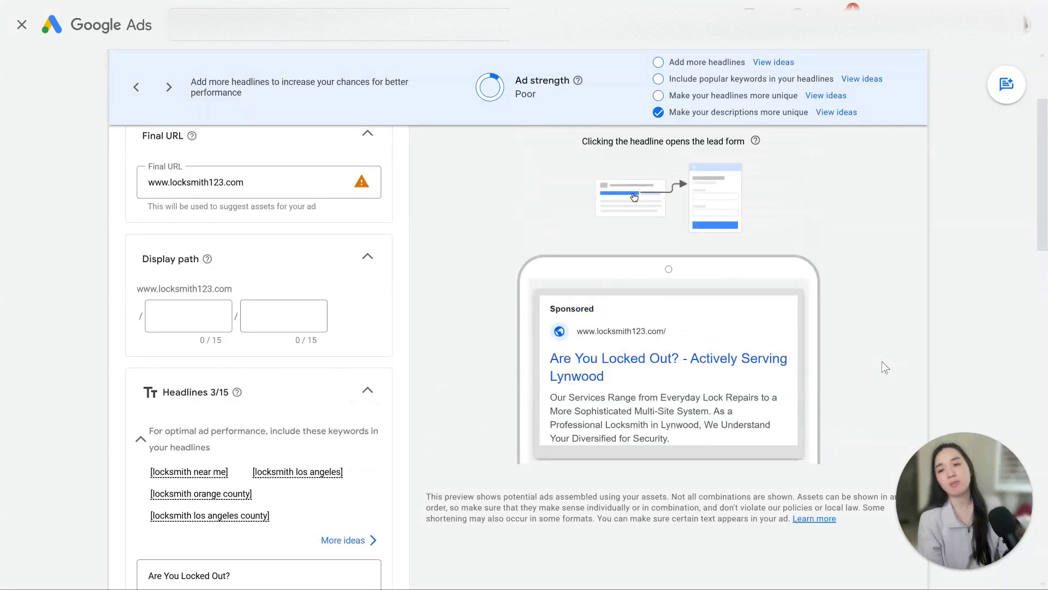